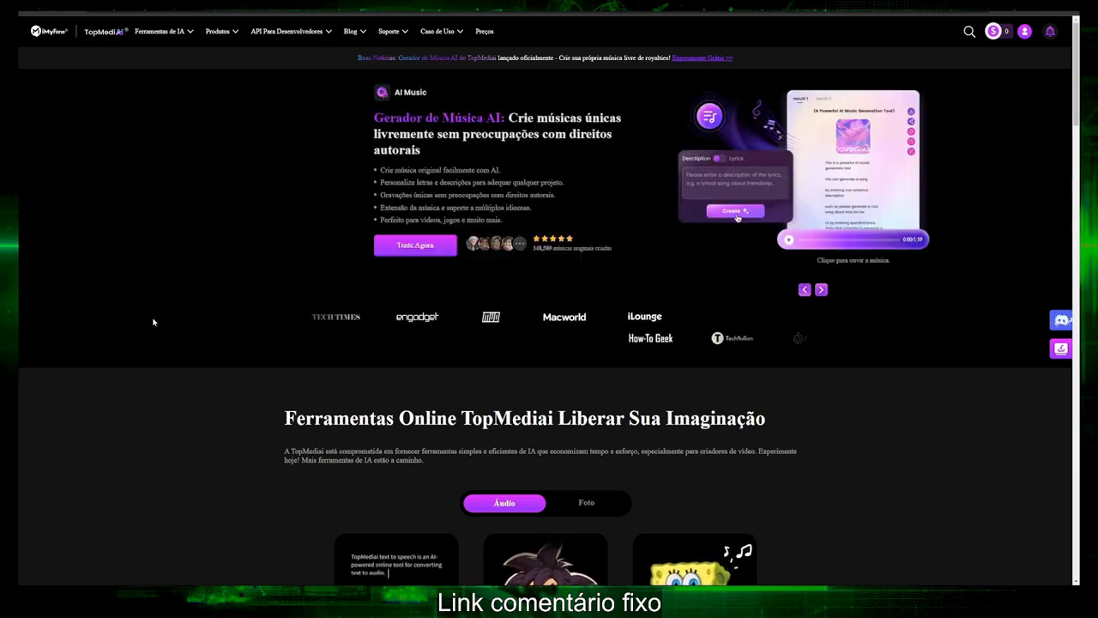
Step: Scroll down and back up the homepage to browse audio tools like Texto para Fala and Remover Vocal
scroll(153, 322, down, 2)
scroll(154, 322, down, 1)
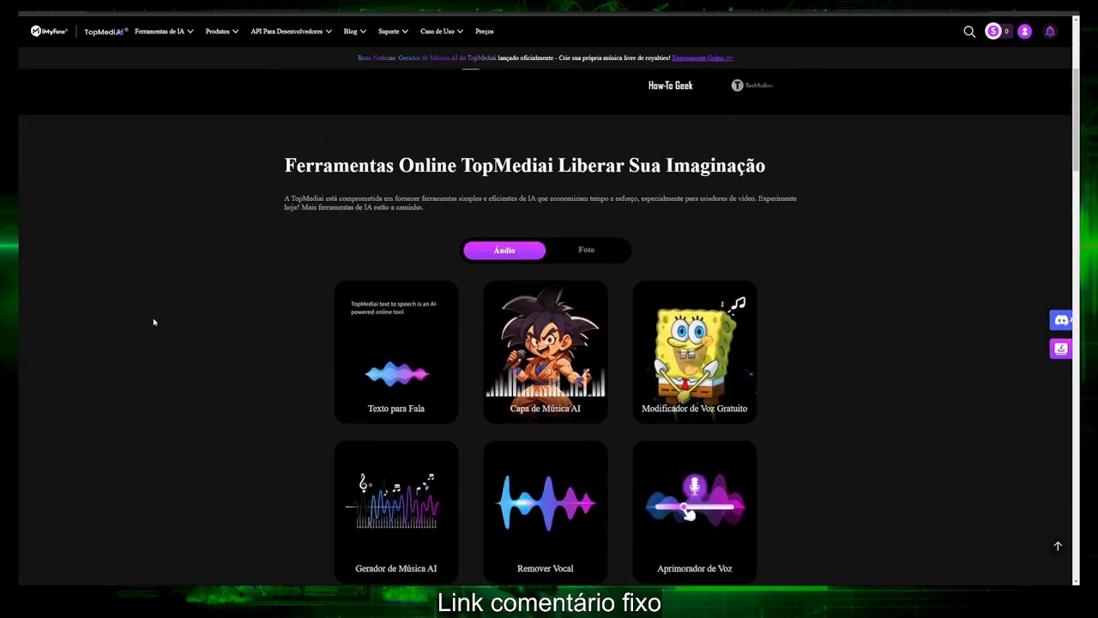
scroll(154, 322, down, 1)
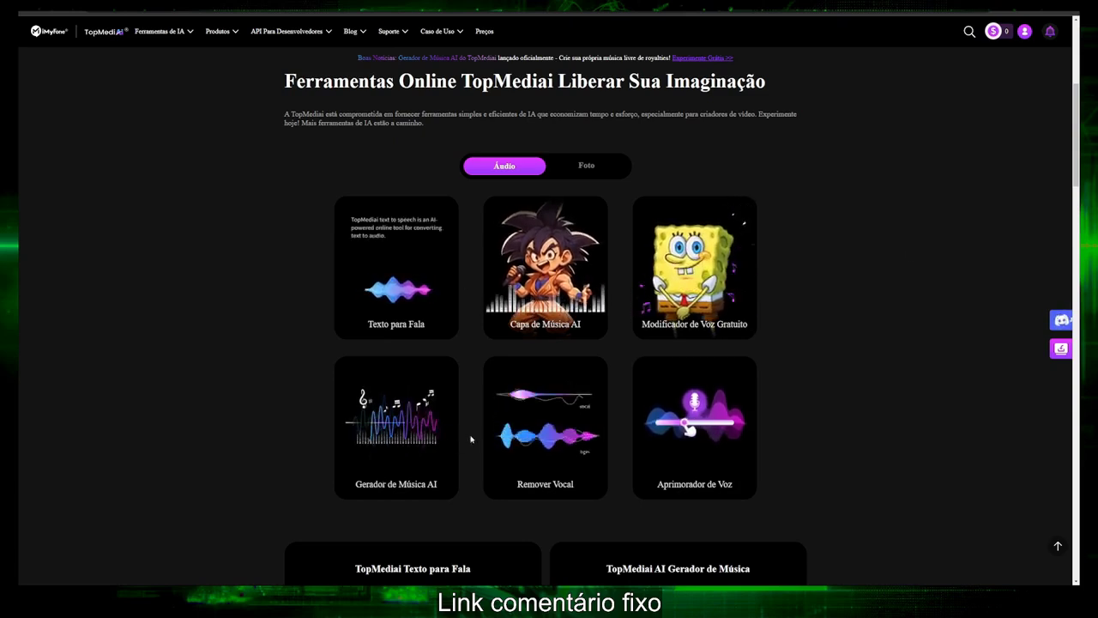
scroll(470, 439, down, 1)
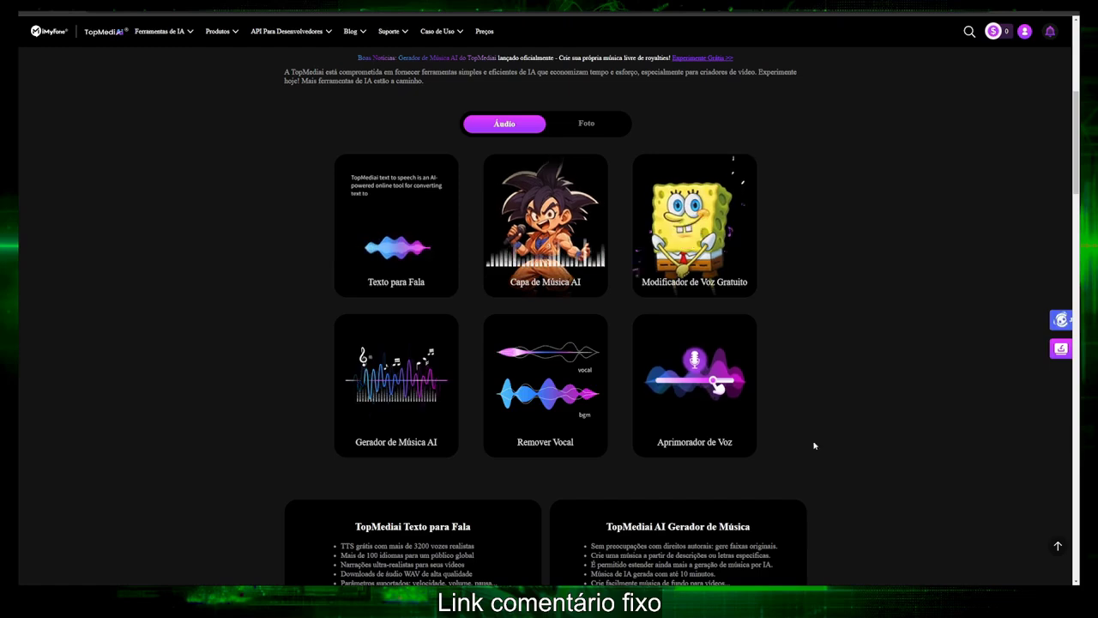
scroll(952, 343, down, 2)
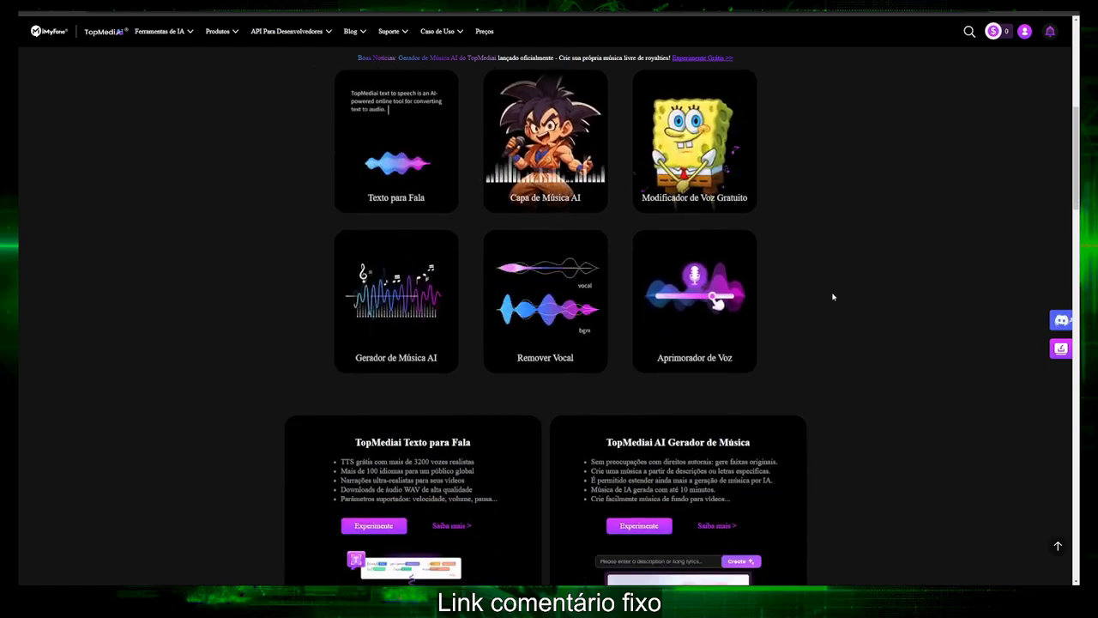
scroll(833, 297, down, 5)
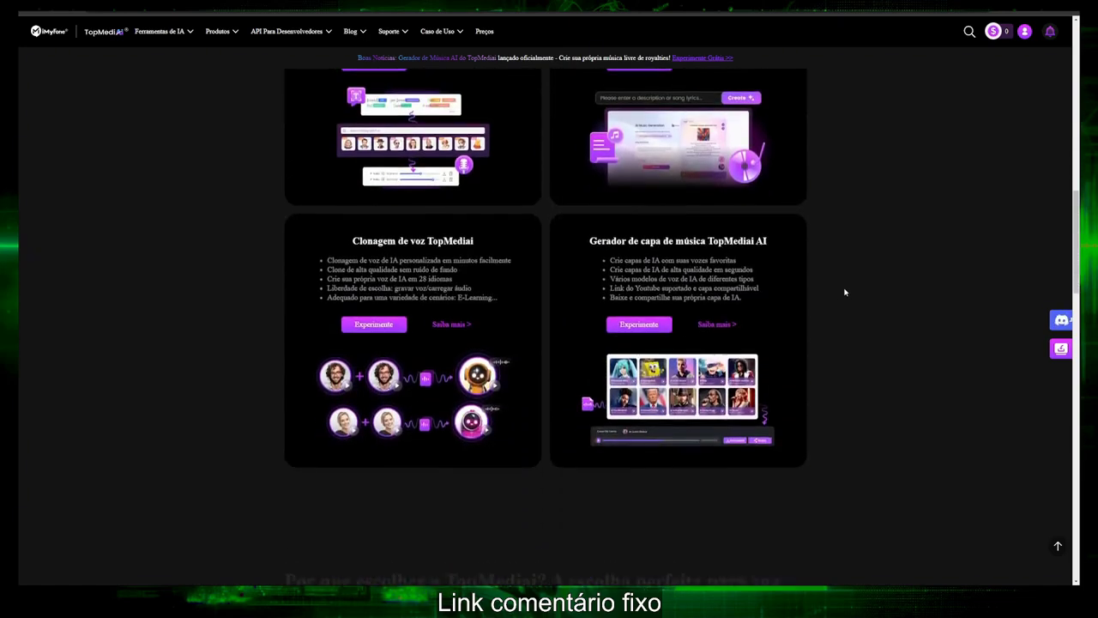
scroll(844, 293, down, 1)
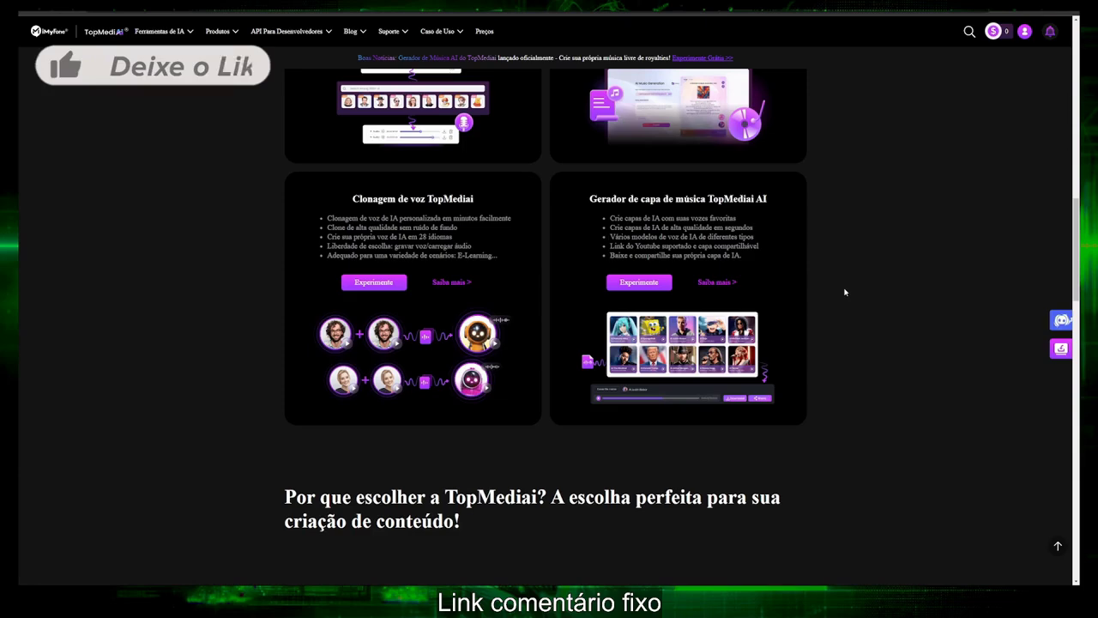
scroll(844, 292, up, 3)
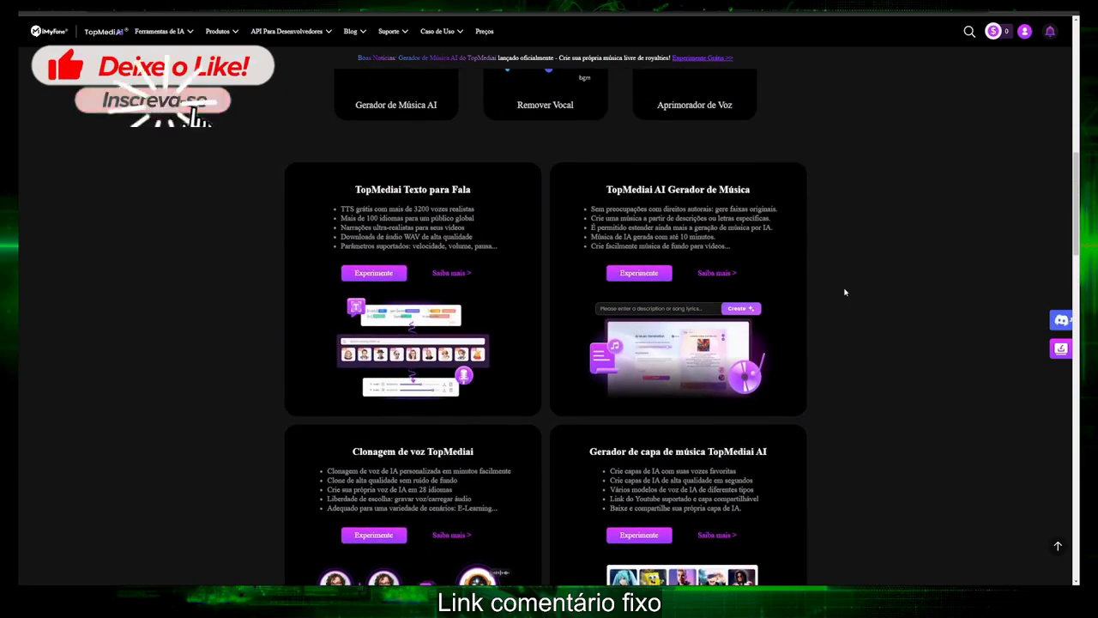
scroll(179, 287, up, 2)
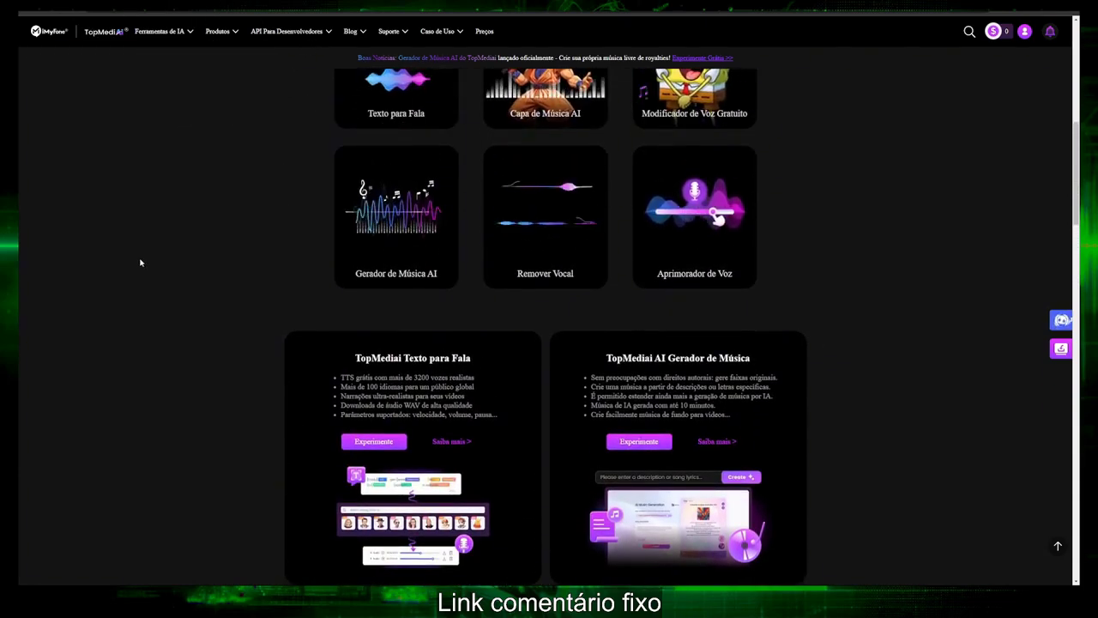
scroll(141, 263, up, 6)
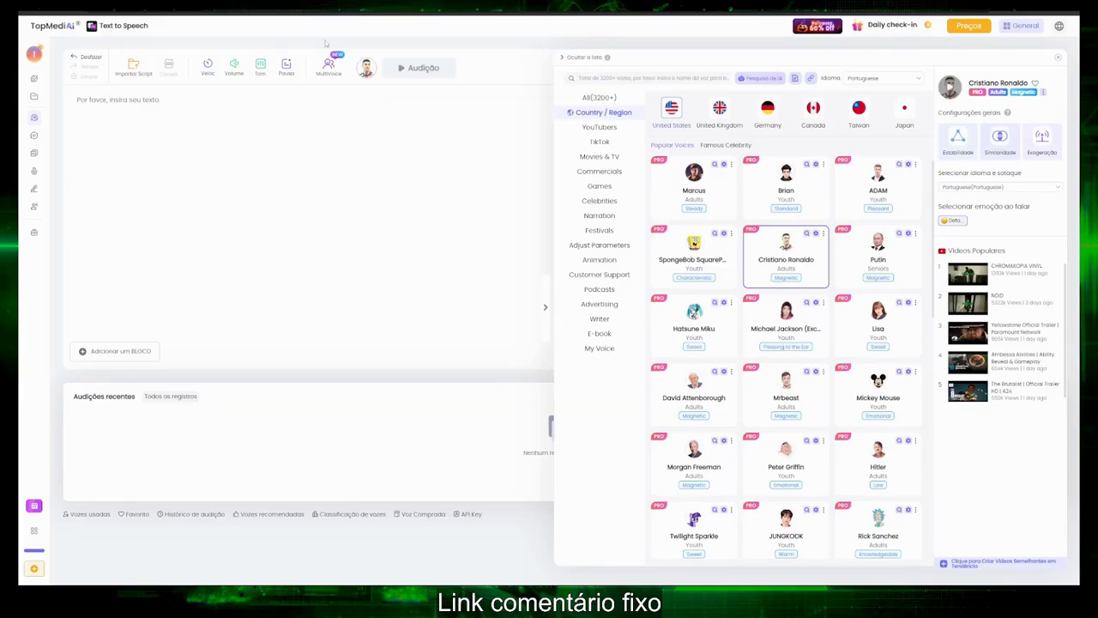
Step: Collapse the voice list panel and switch to the Fala para fala speech-to-speech page
click(210, 230)
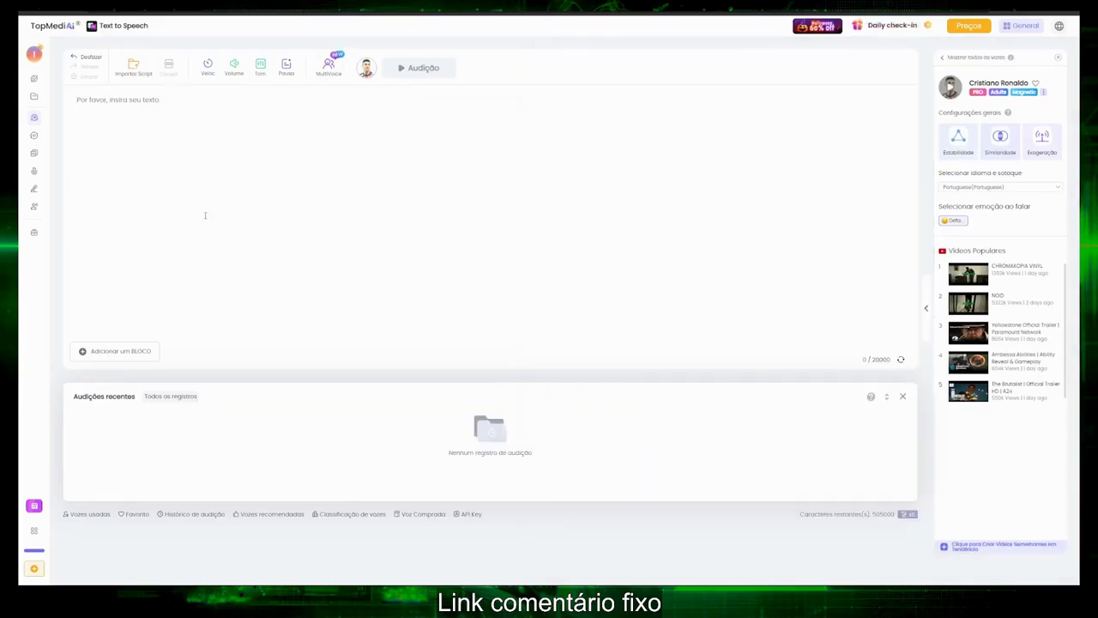
mouse_move(43, 84)
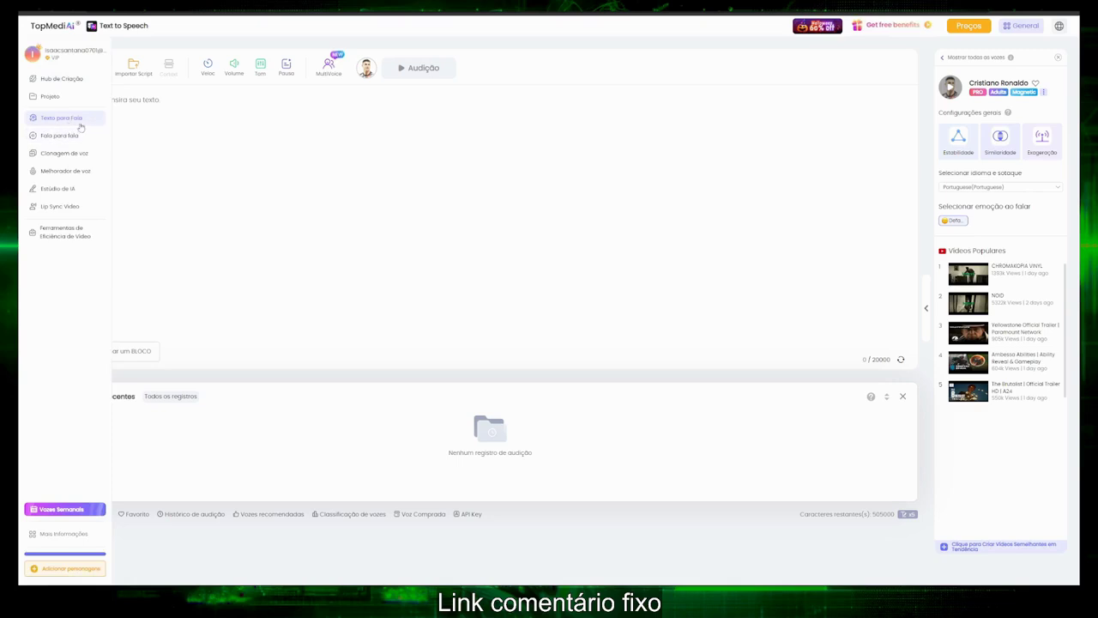
mouse_move(43, 127)
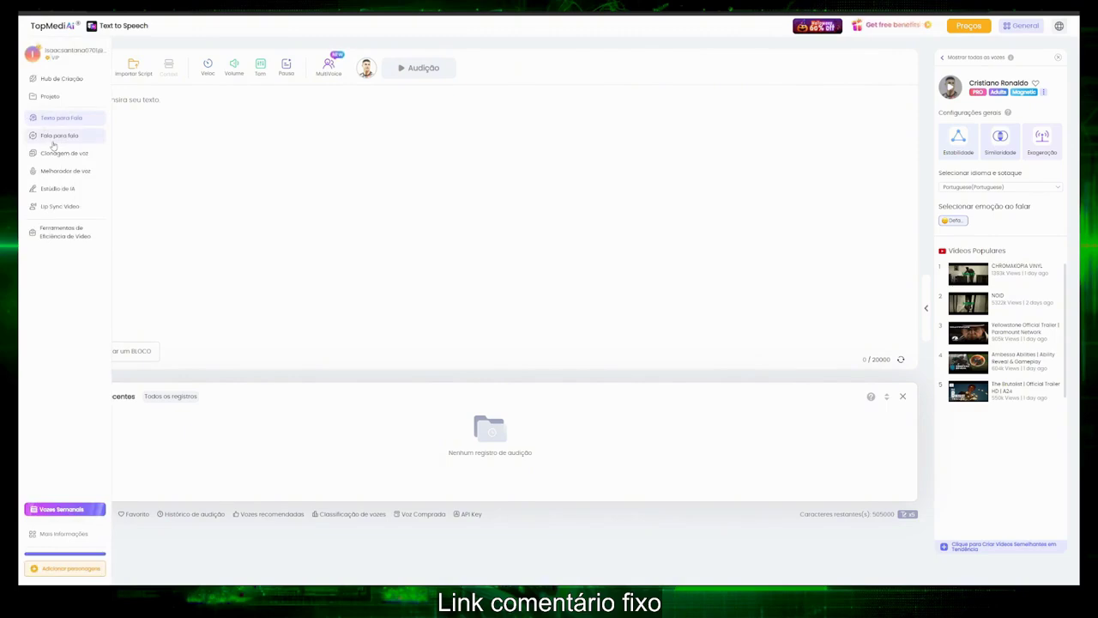
click(52, 141)
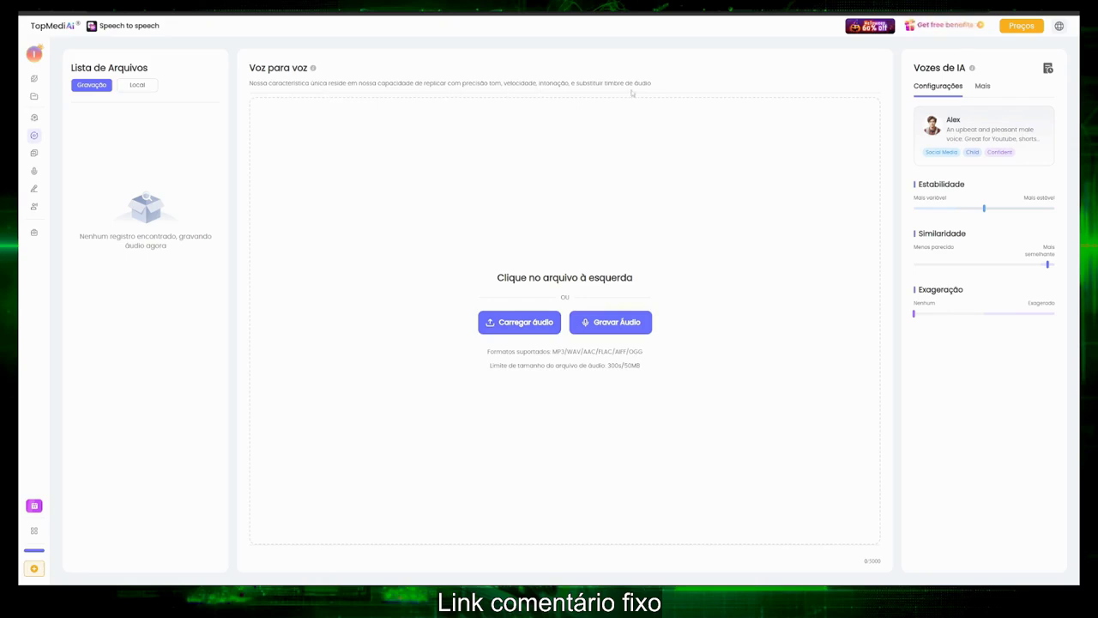
Step: Visit Clonagem de voz, then open the Melhorador de voz voice enhancer page
click(49, 154)
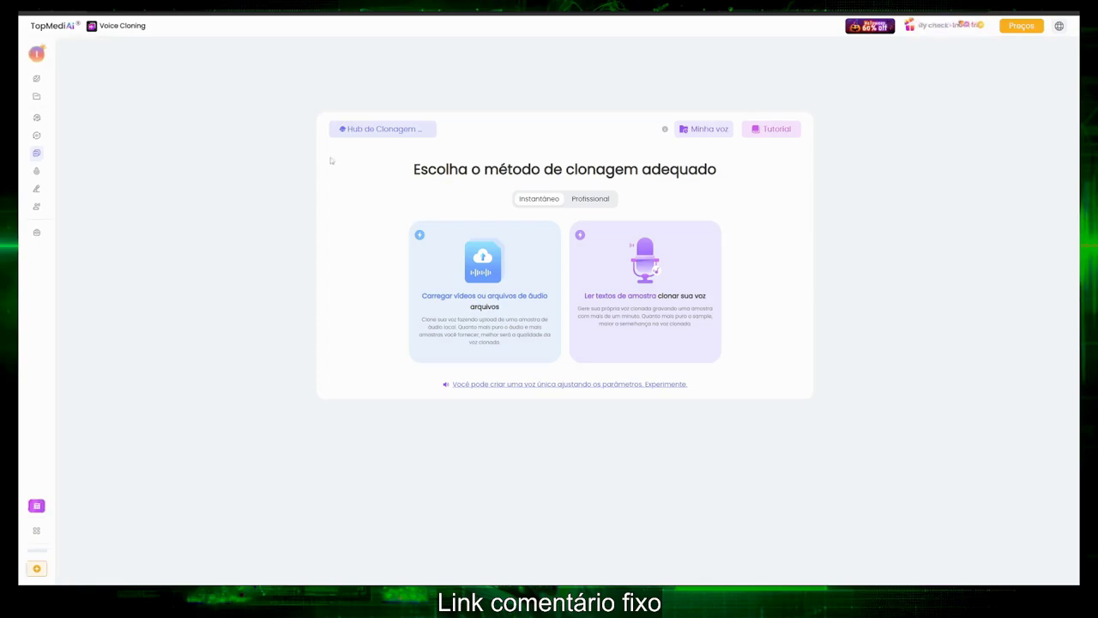
mouse_move(34, 175)
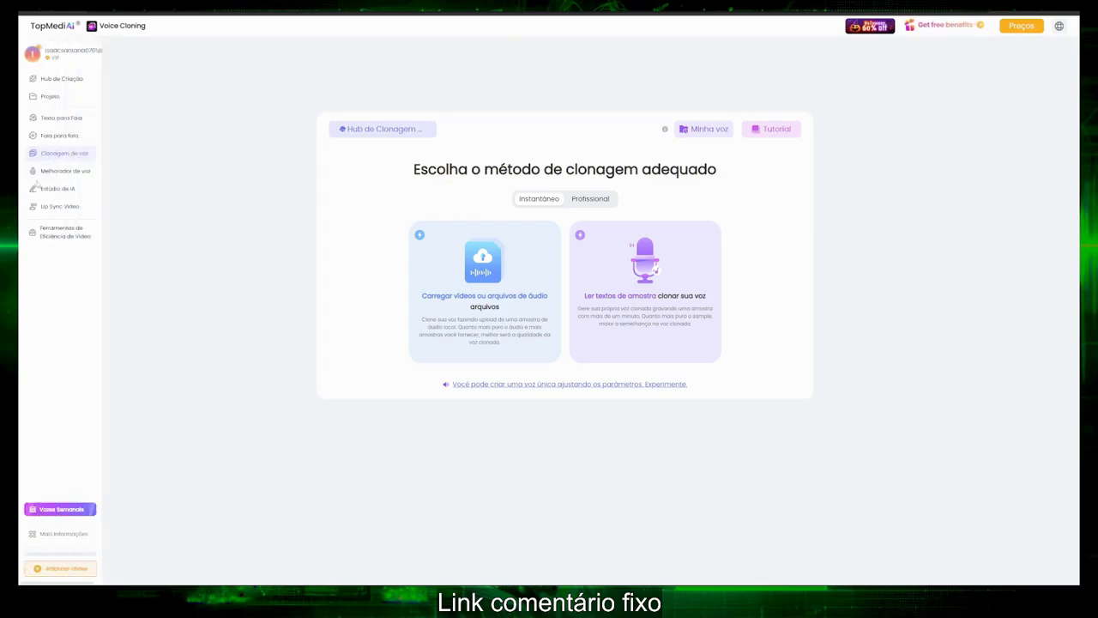
click(60, 174)
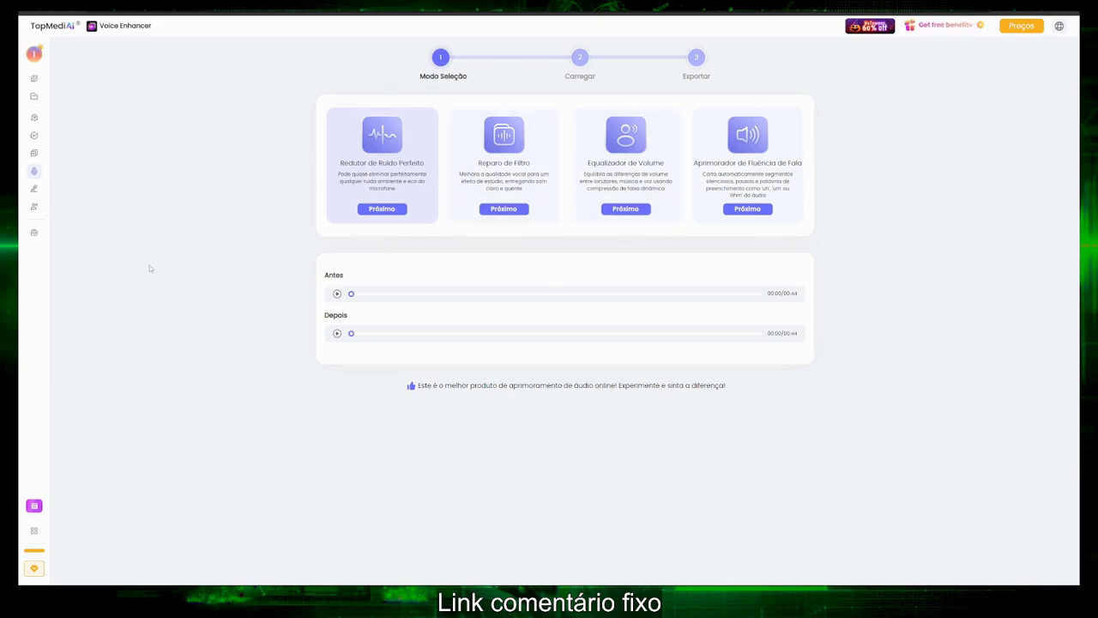
Step: Play the Antes sample, then the Depois sample, stop it, and go to Estúdio de IA
click(338, 294)
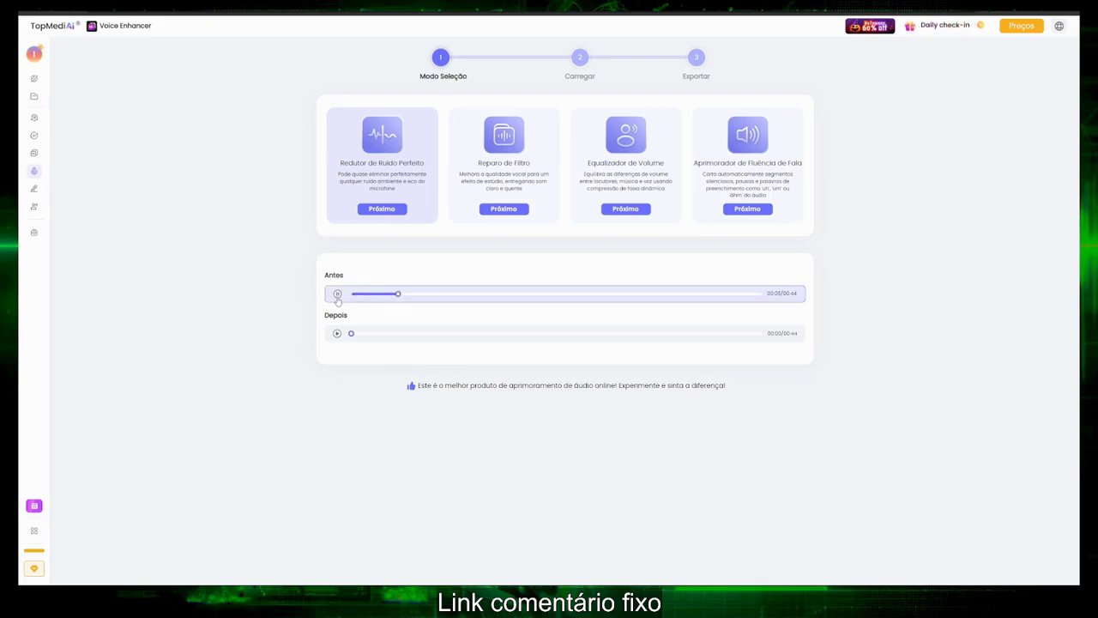
click(337, 334)
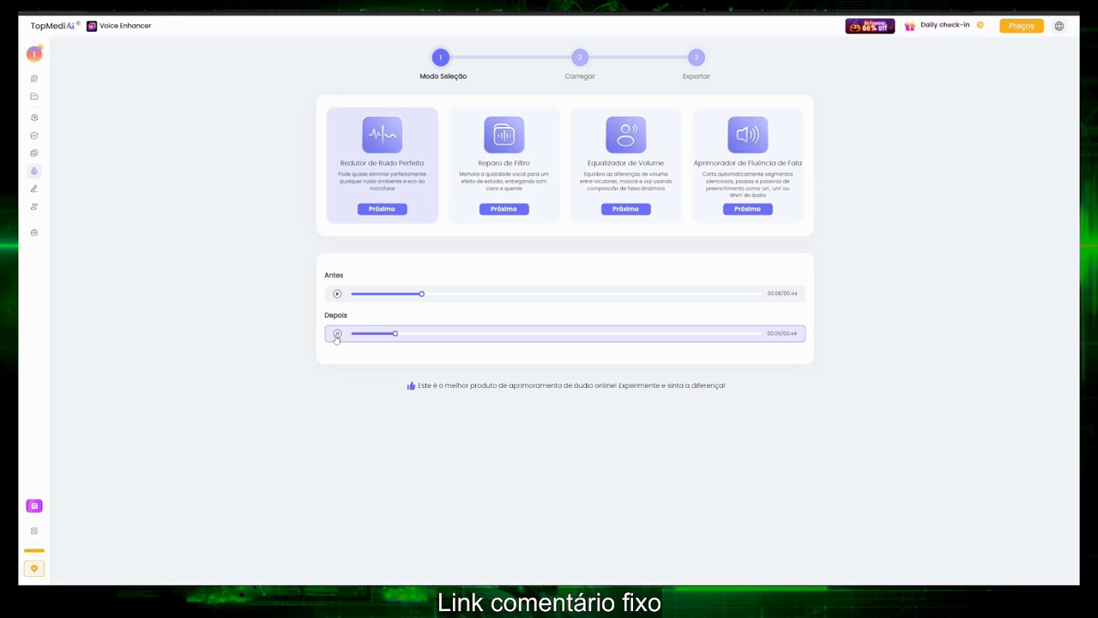
click(337, 334)
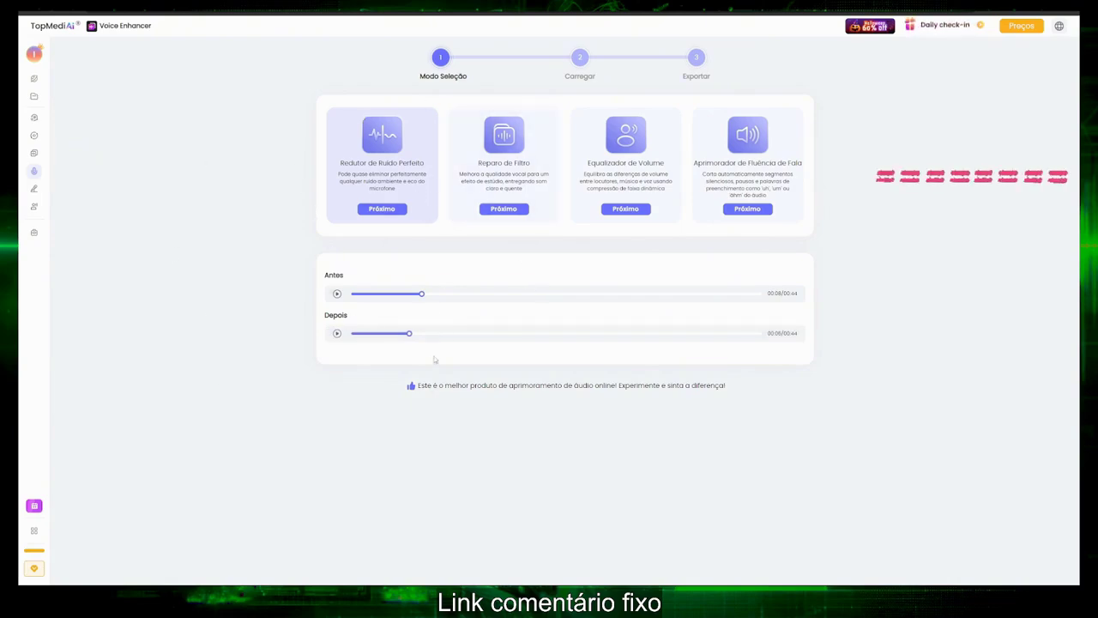
click(51, 190)
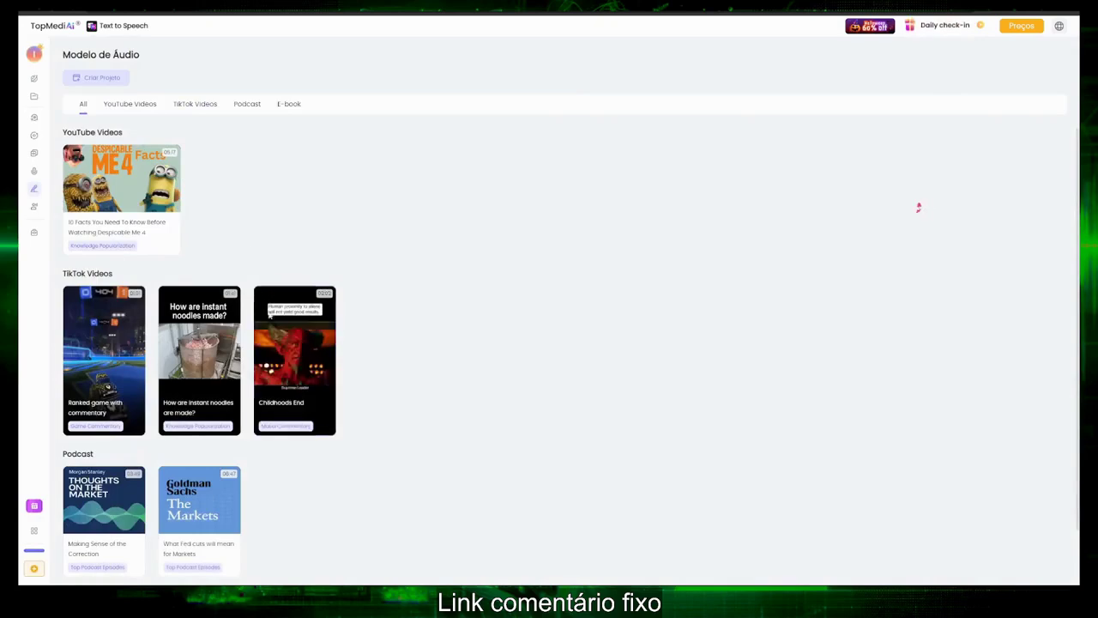
Step: Scroll the Modelo de Áudio templates, then switch to the Lip Sync Video maker
mouse_move(185, 301)
scroll(185, 301, down, 2)
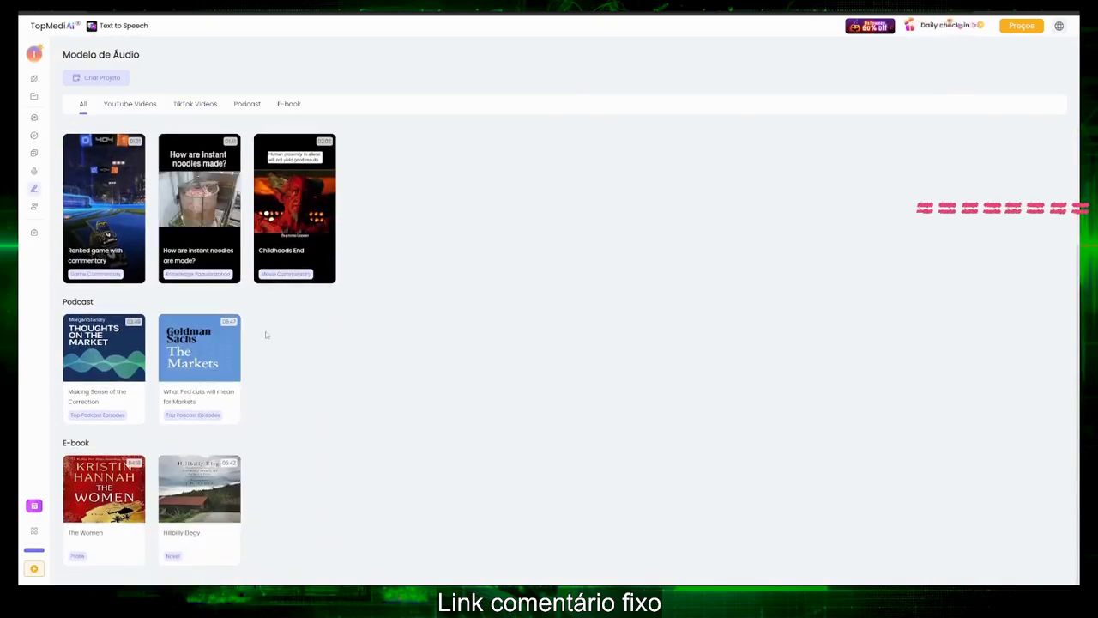
scroll(266, 334, up, 1)
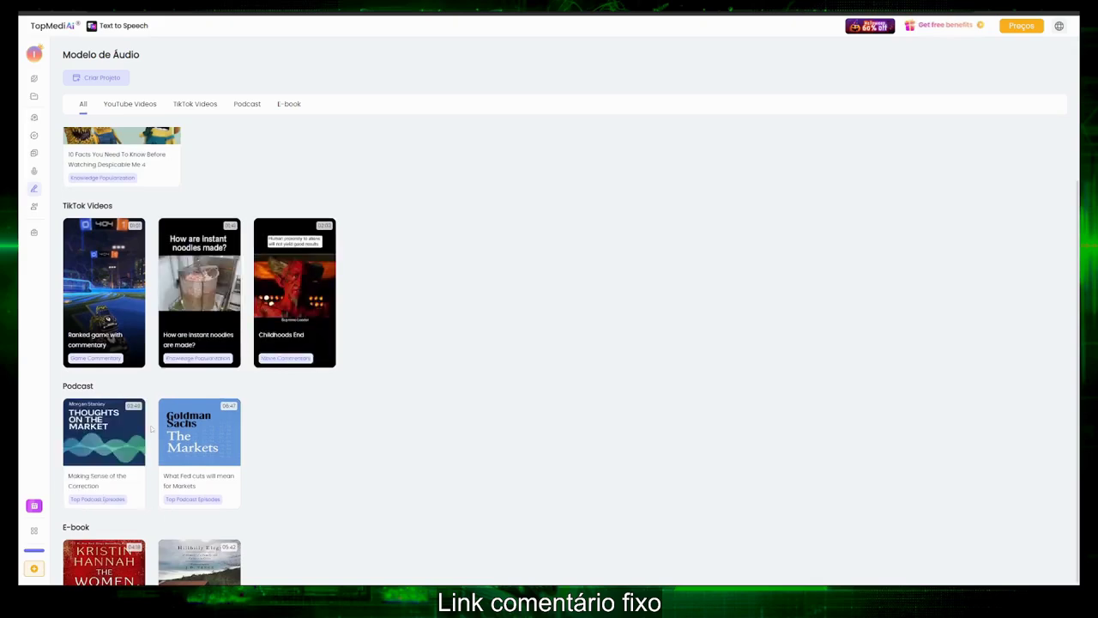
scroll(150, 429, up, 1)
click(47, 207)
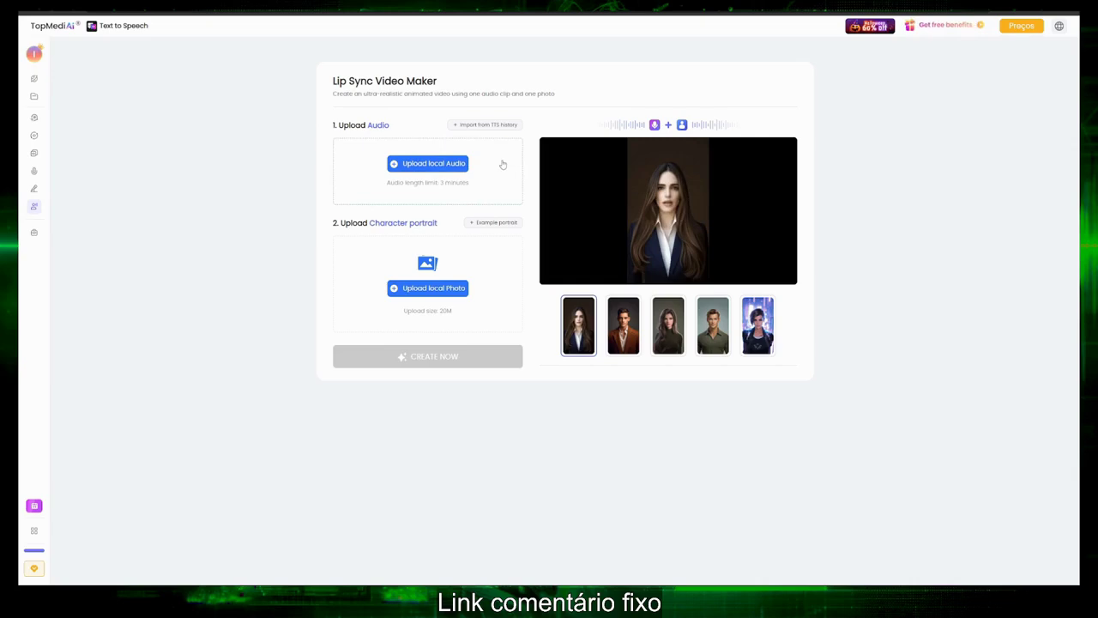
Step: Return to Texto para Fala from the left sidebar
mouse_move(72, 214)
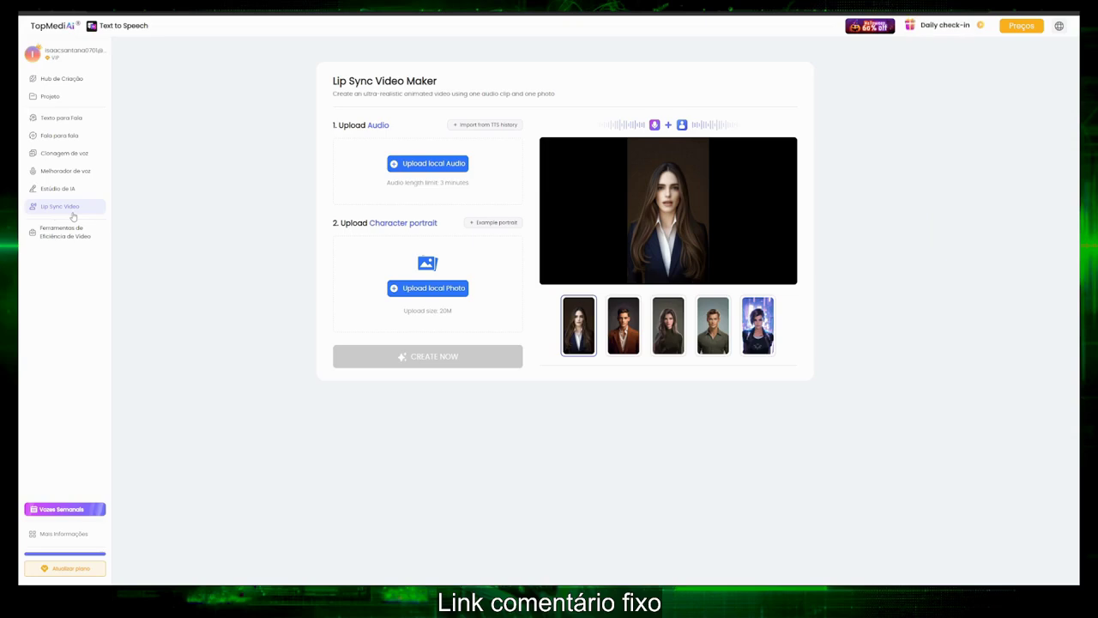
click(64, 120)
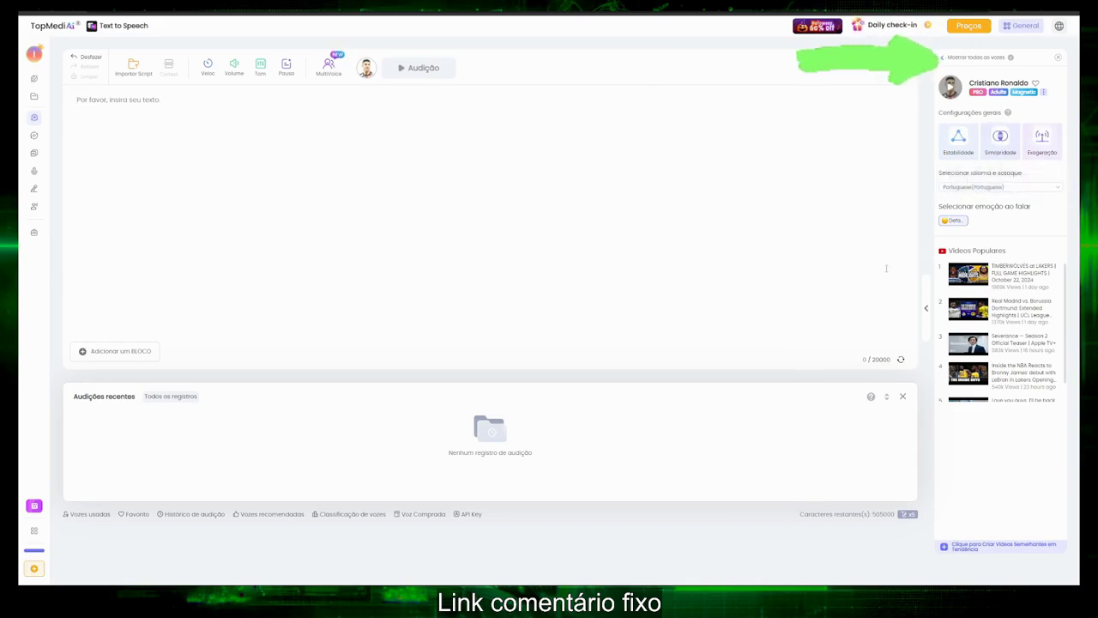
Step: Keep Portuguese(Portuguese) as Cristiano Ronaldo's language and accent, then view the site's interface languages
click(976, 187)
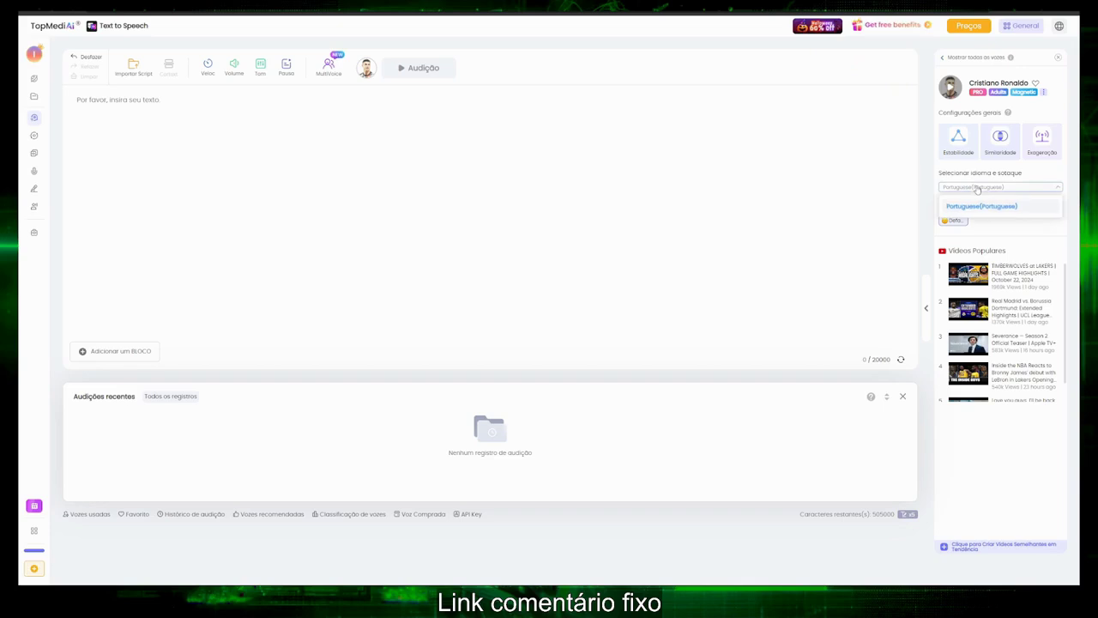
click(977, 188)
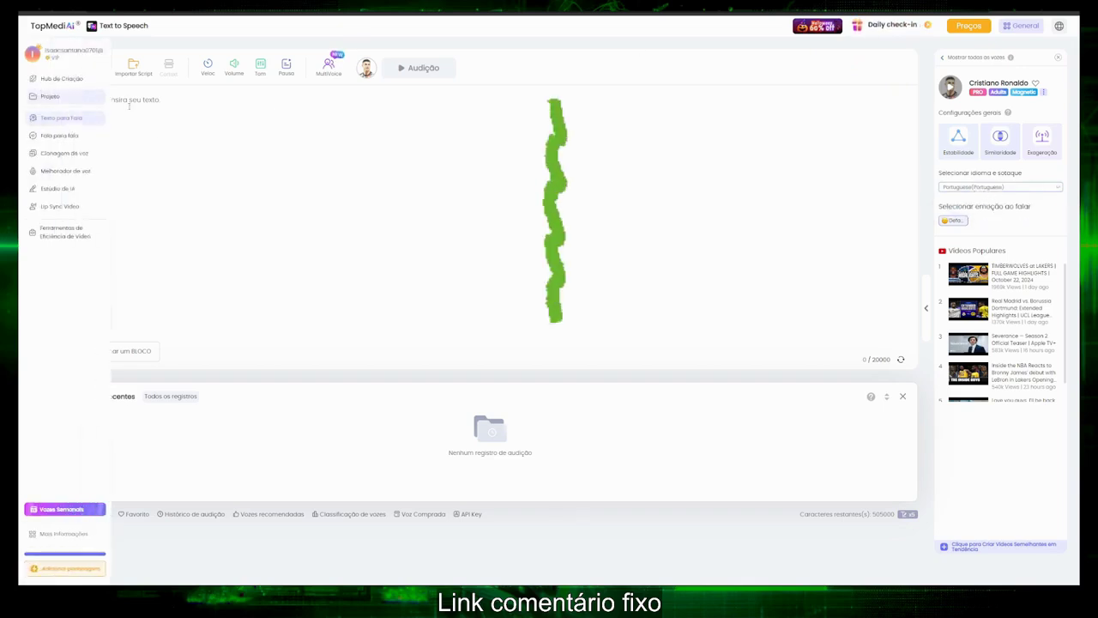
click(1058, 26)
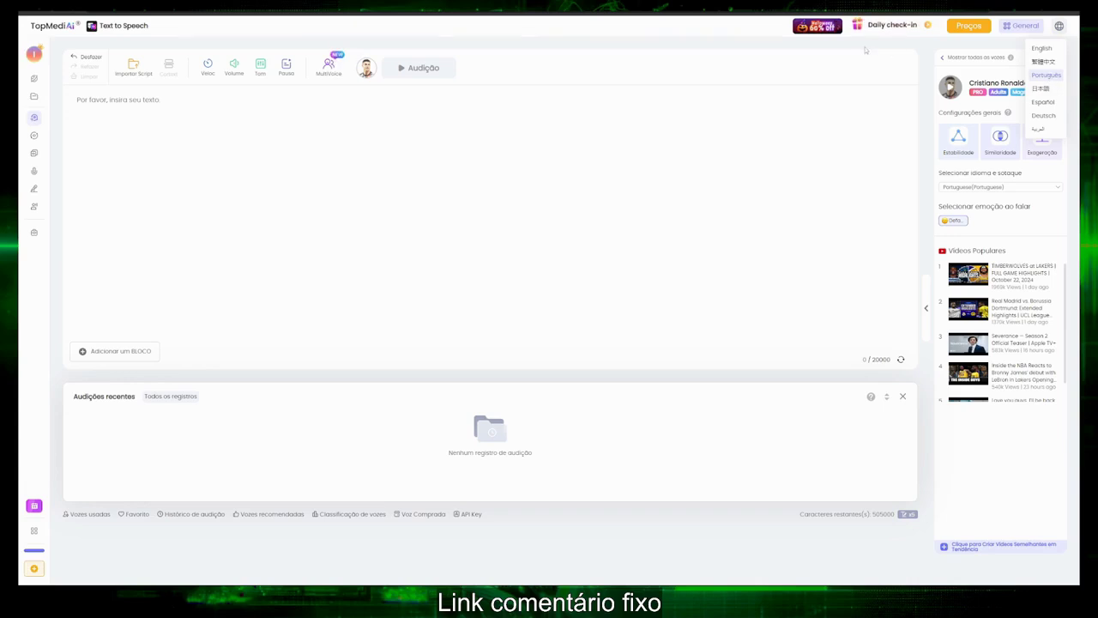
mouse_move(45, 488)
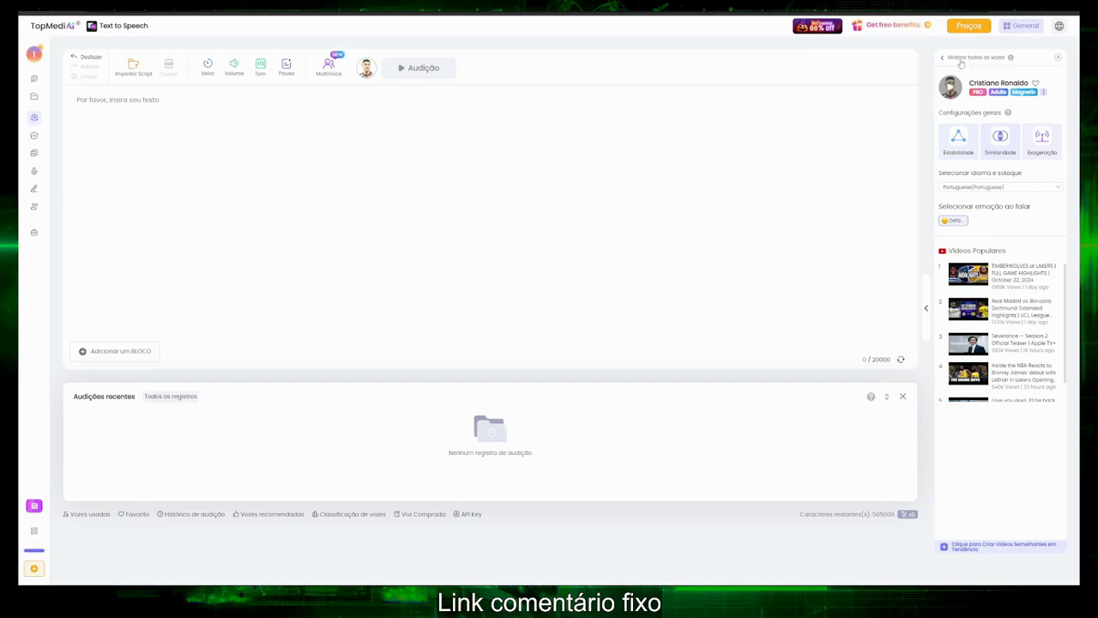
Step: Open the full voice library, set Idioma to 'Todas as línguas(44+)', and scroll the voice cards
click(962, 60)
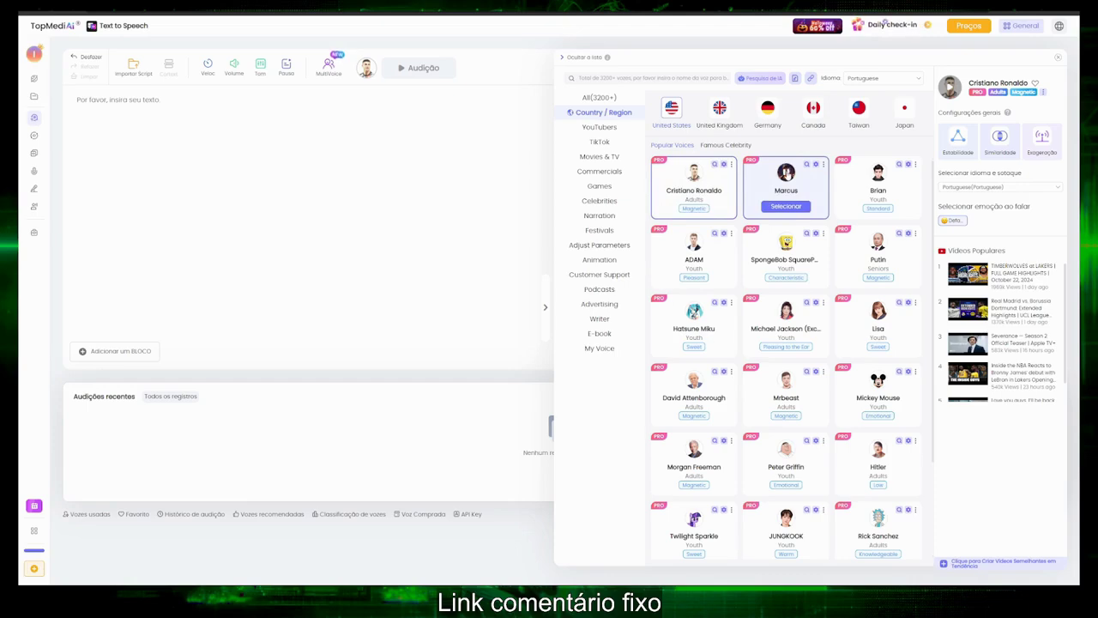
click(992, 188)
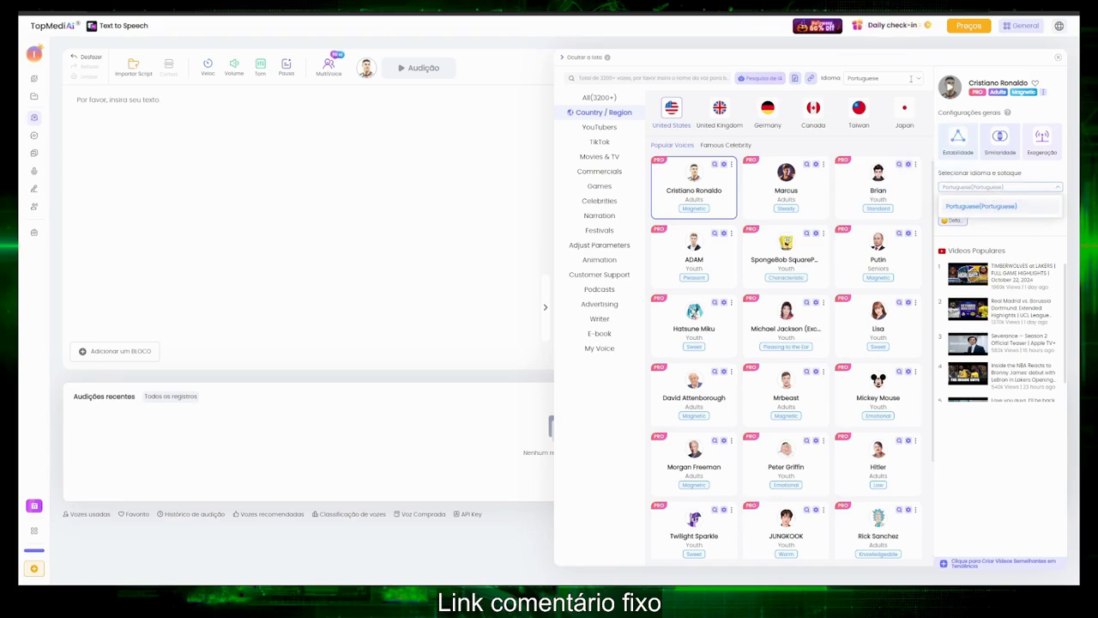
click(918, 80)
click(918, 80)
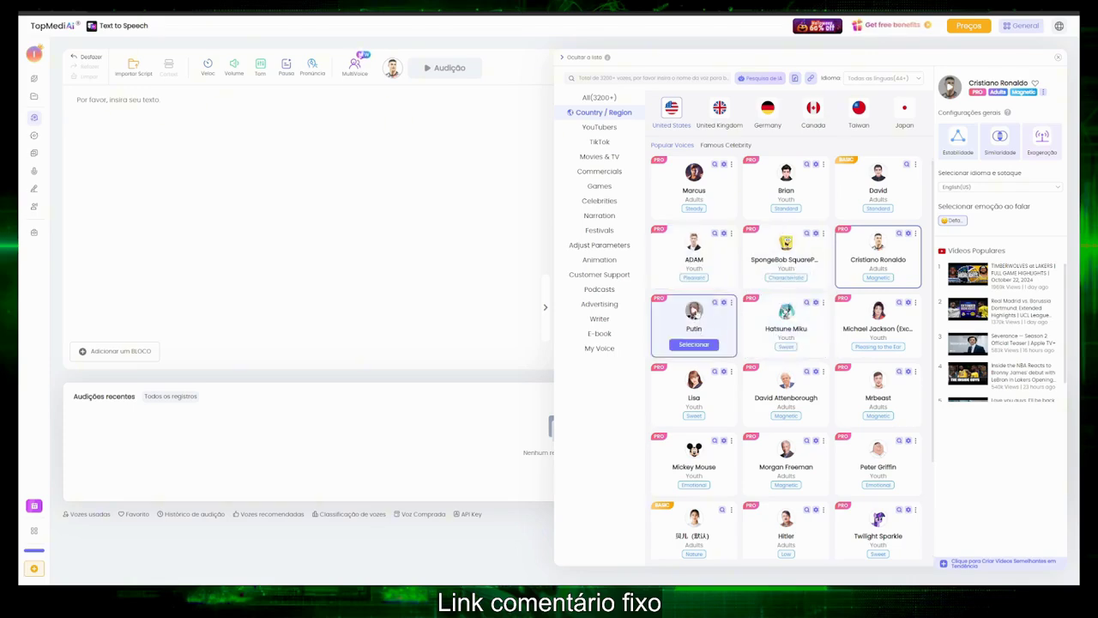
scroll(786, 472, down, 3)
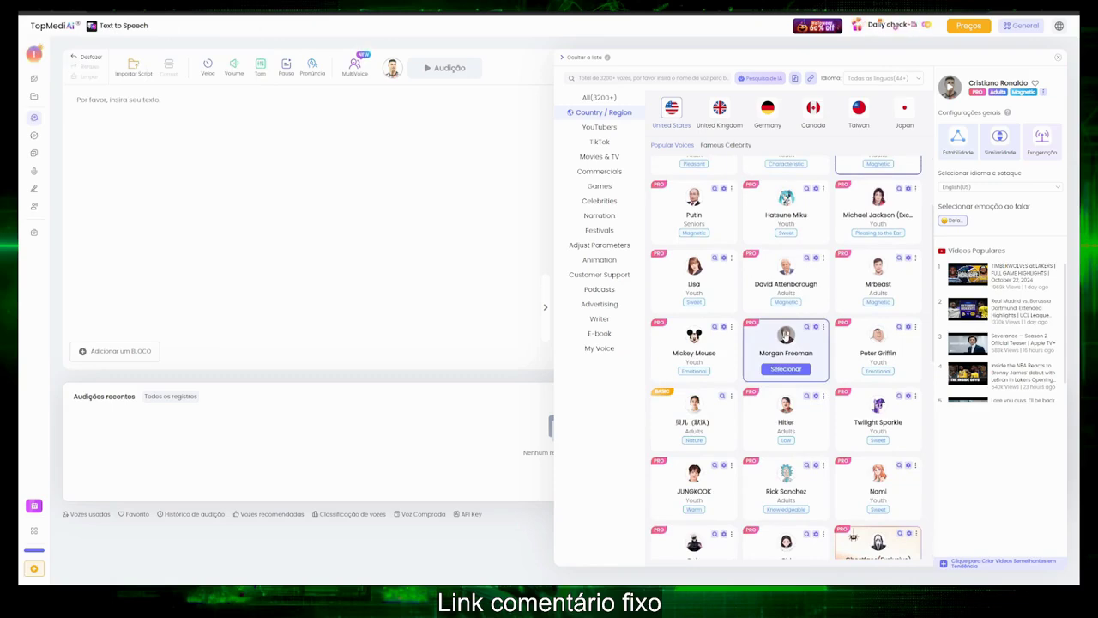
scroll(800, 239, up, 3)
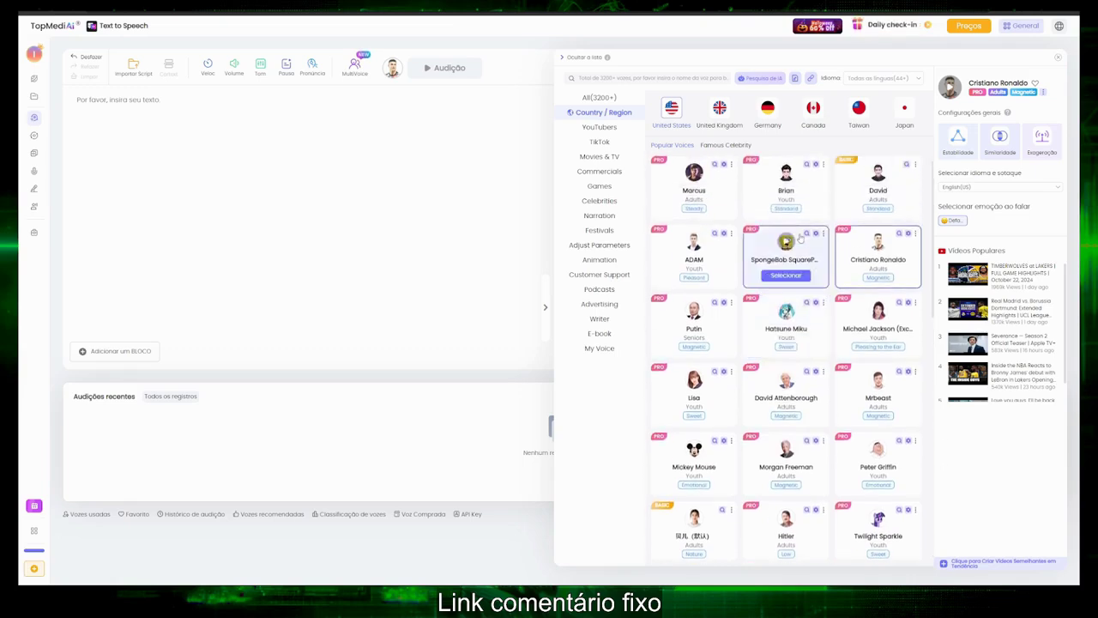
Step: Set the voice library's Idioma filter back to Portuguese
click(915, 77)
scroll(878, 135, down, 3)
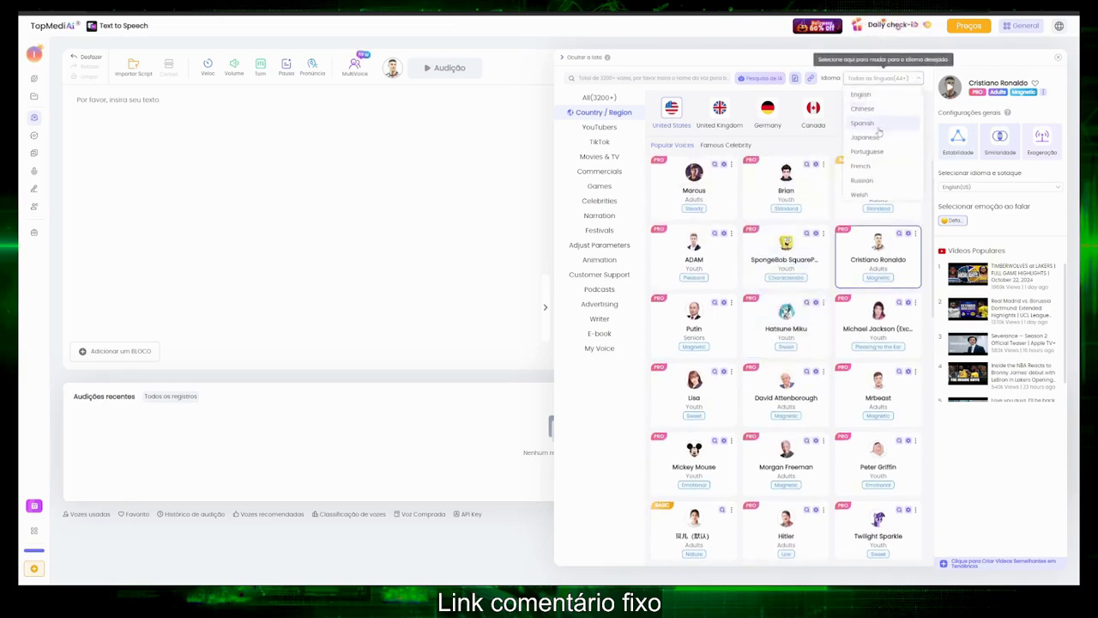
scroll(878, 135, down, 5)
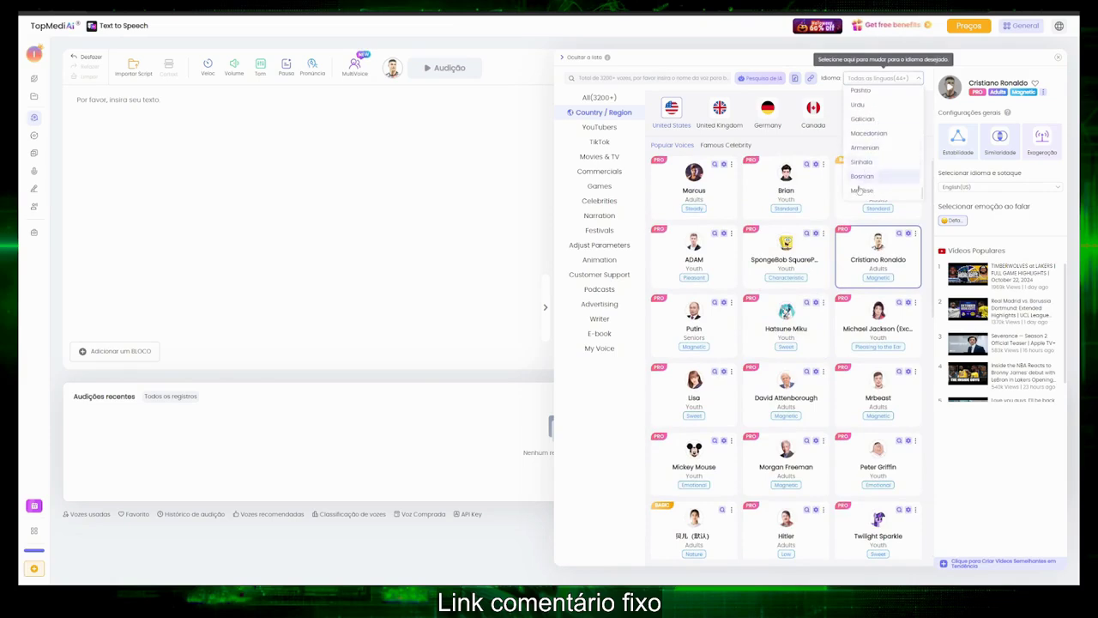
scroll(862, 163, down, 3)
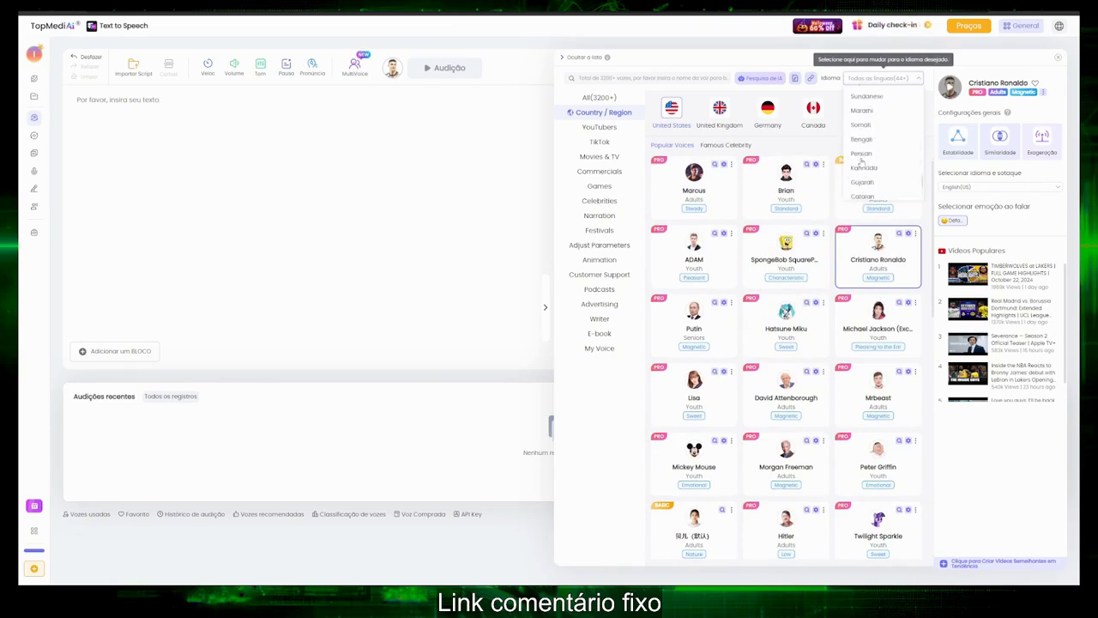
scroll(862, 163, up, 8)
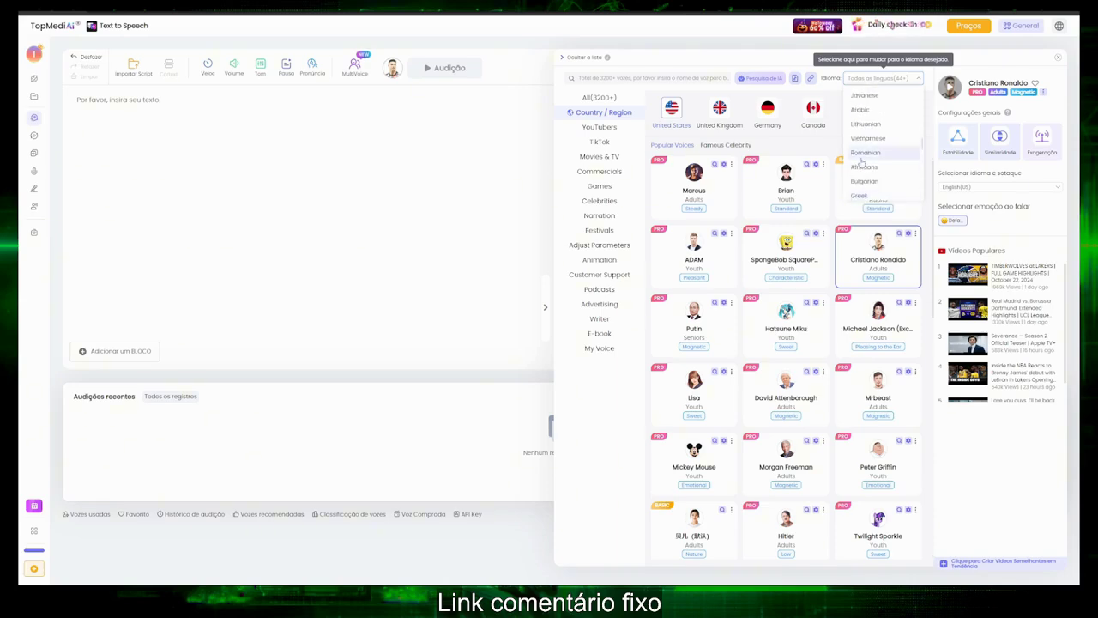
scroll(862, 163, up, 5)
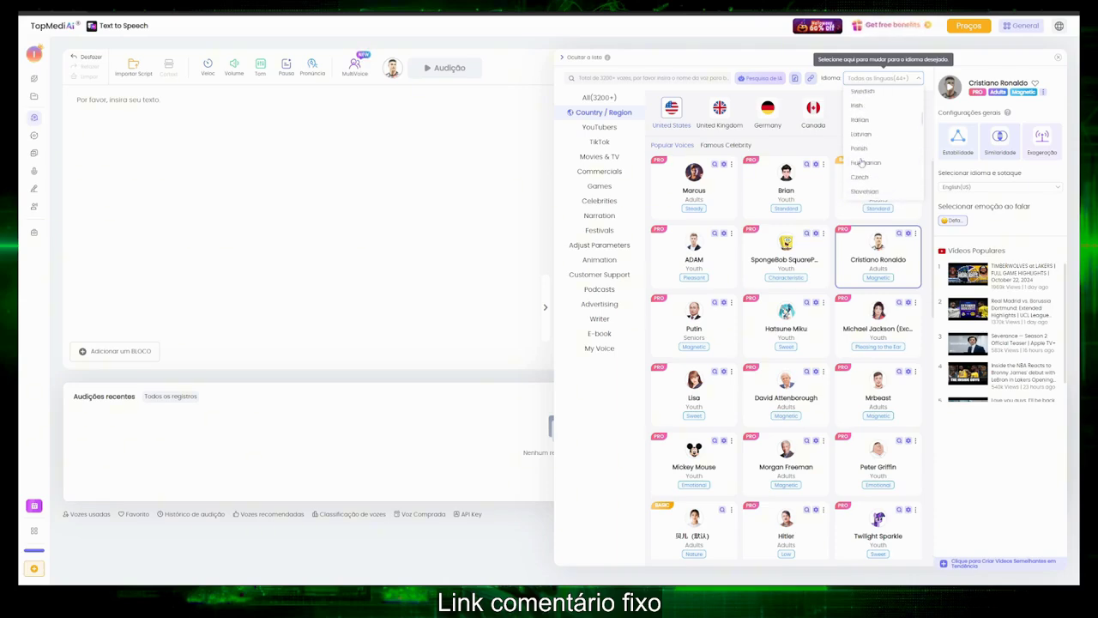
scroll(862, 161, up, 4)
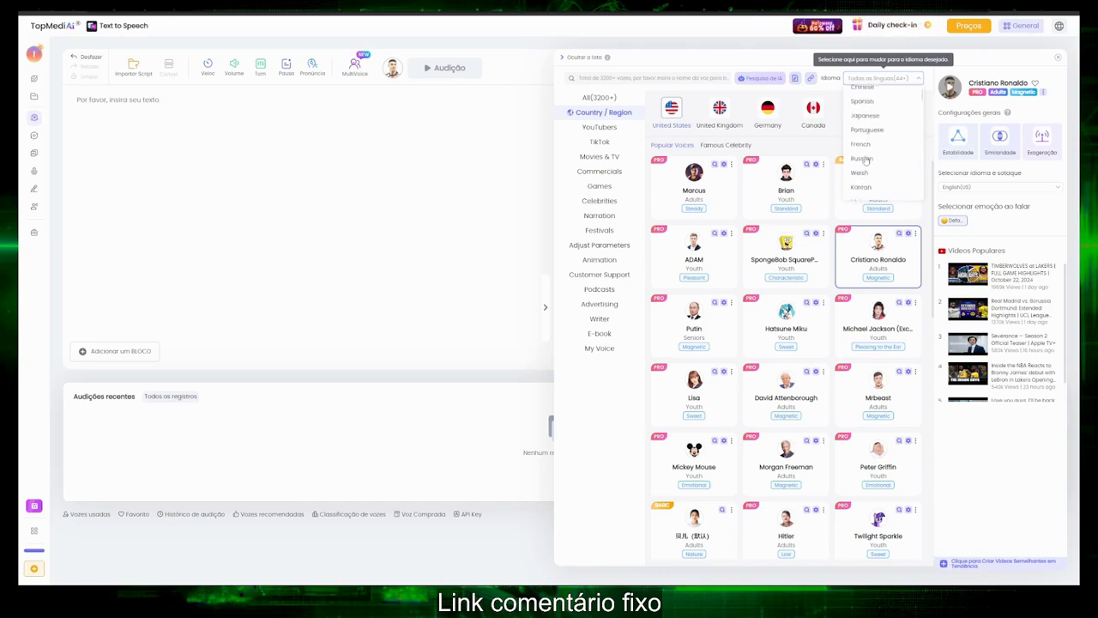
click(866, 155)
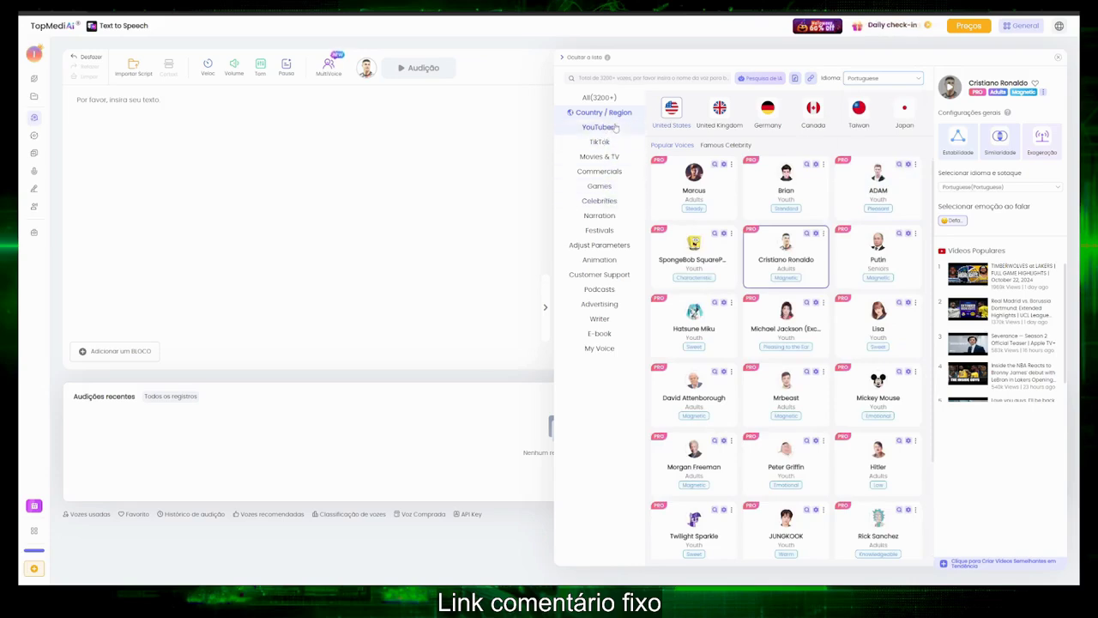
Step: Preview the YouTuber voices Matthew, Sam and Ashley, then switch to the TikTok category
click(614, 130)
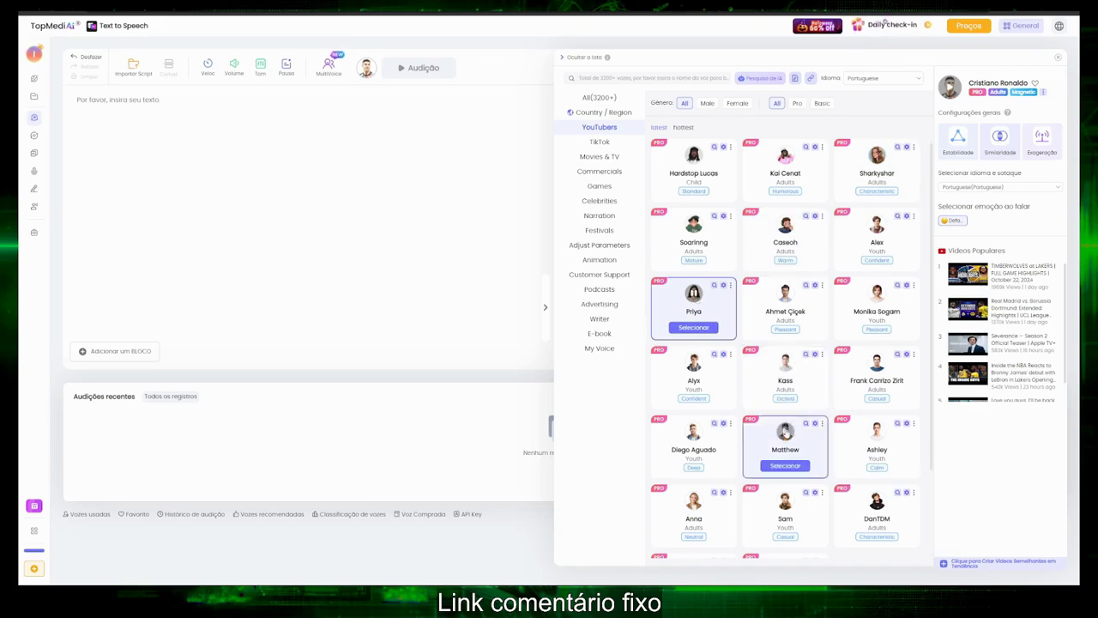
click(785, 433)
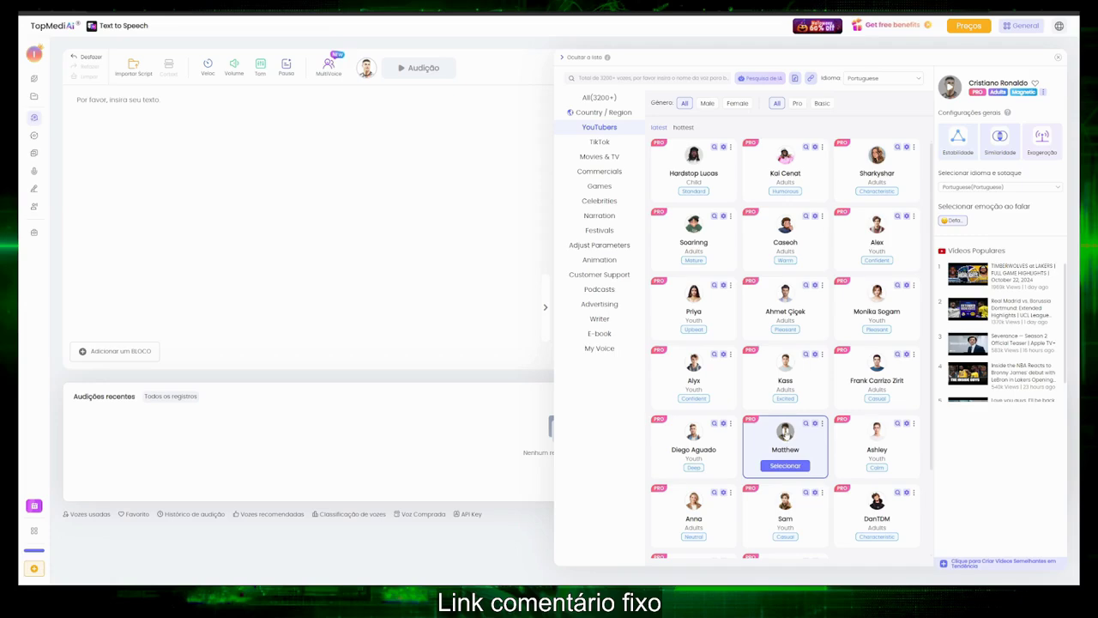
click(785, 502)
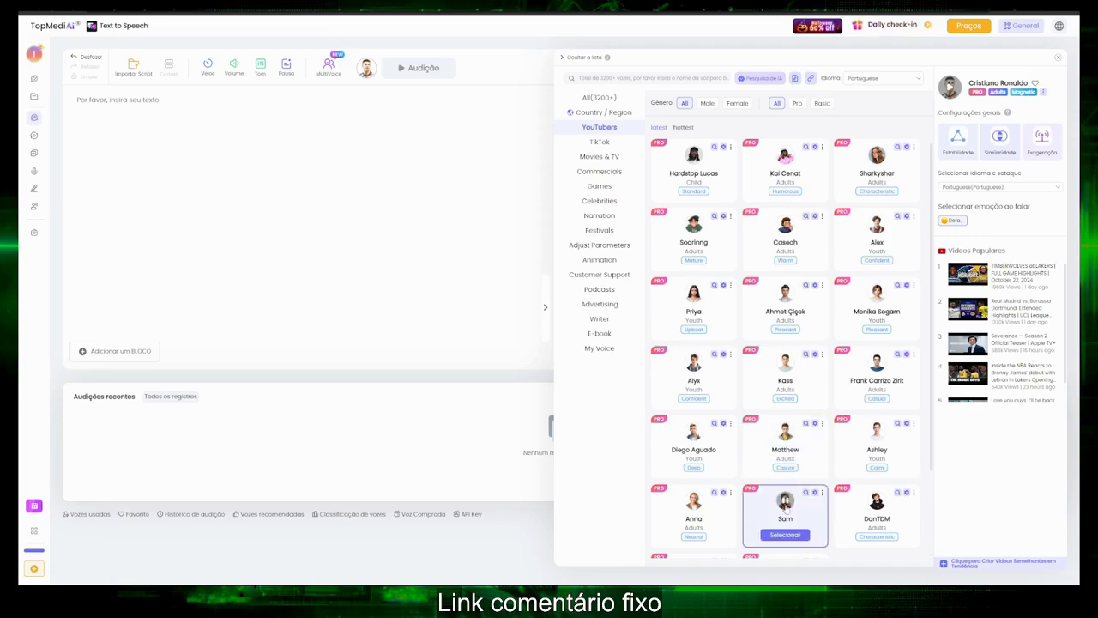
click(877, 433)
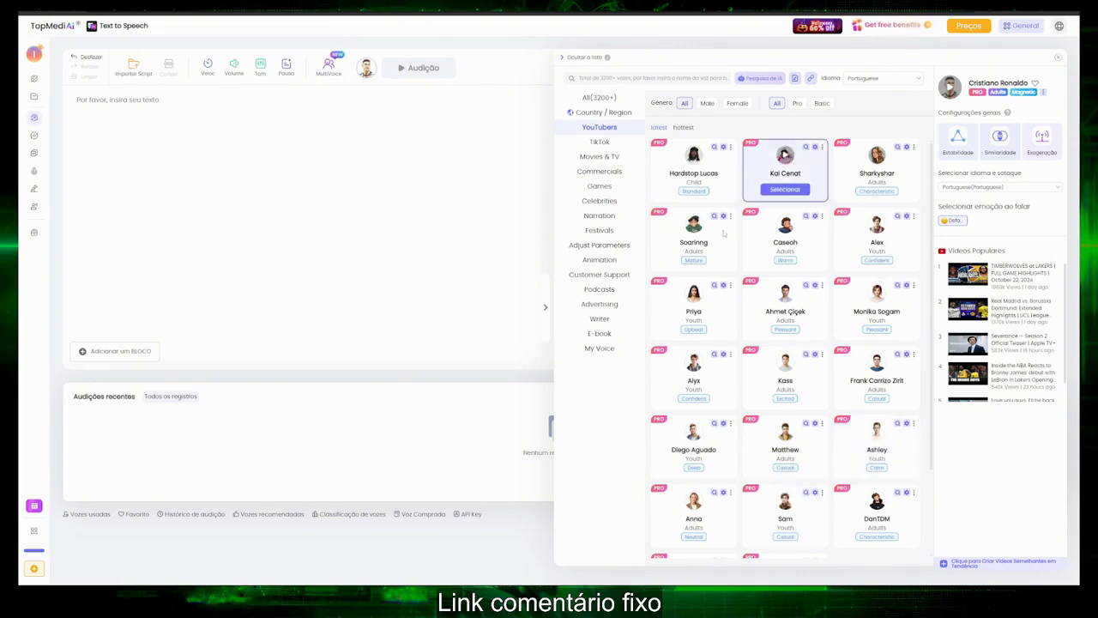
click(600, 144)
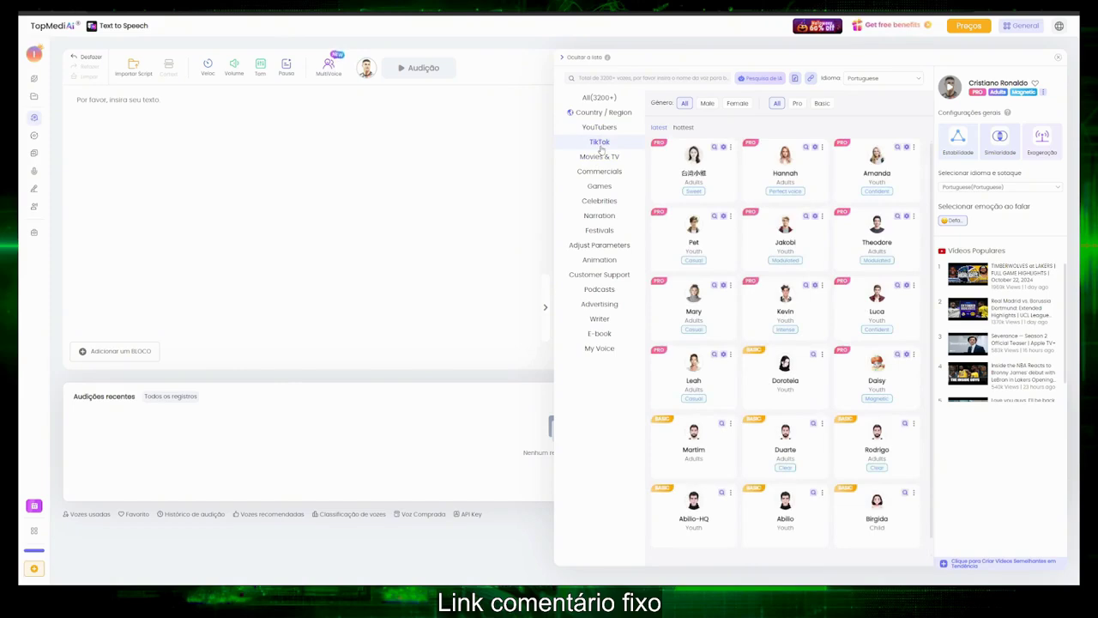
Step: Browse the Podcasts voice cards, scrolling past Portuguese voices like Stella, Olivia, Ellie and Matt Landon
mouse_move(659, 148)
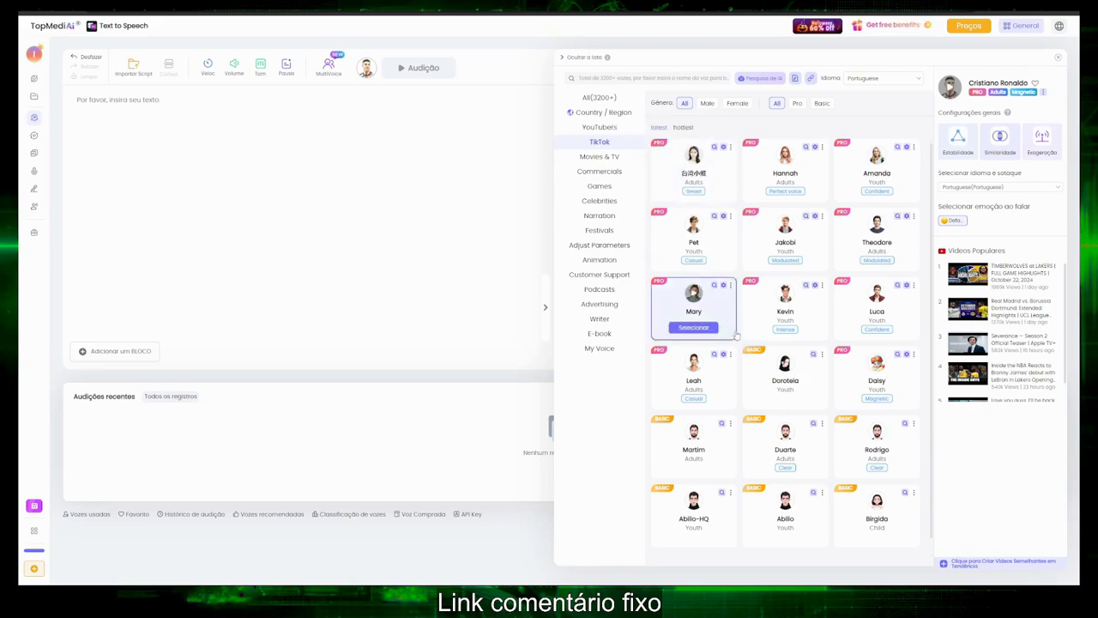
mouse_move(761, 359)
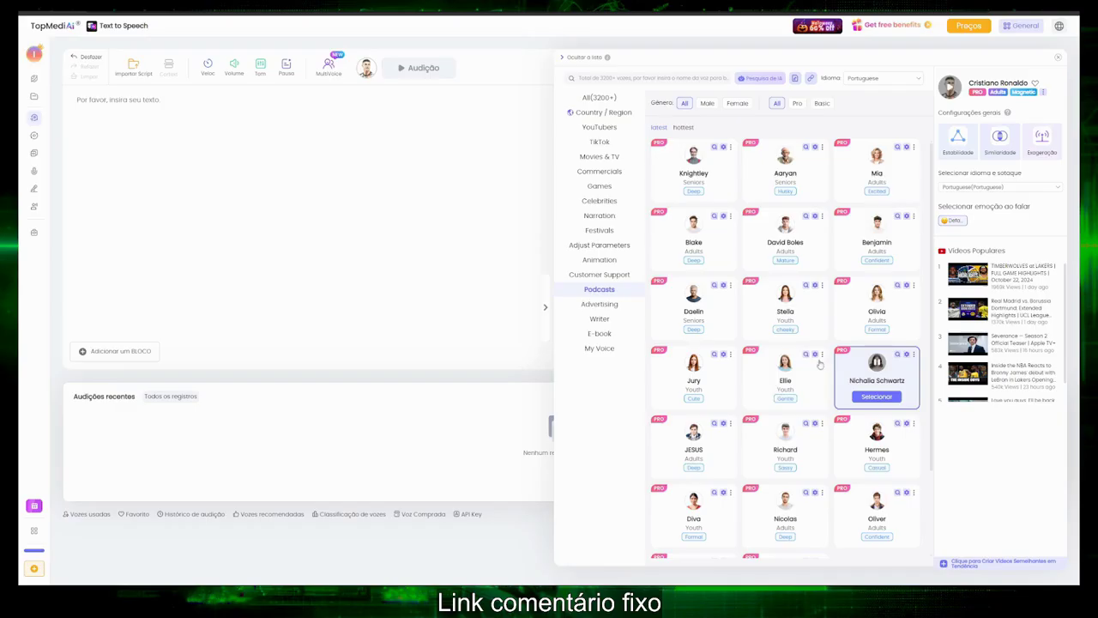
scroll(810, 367, down, 2)
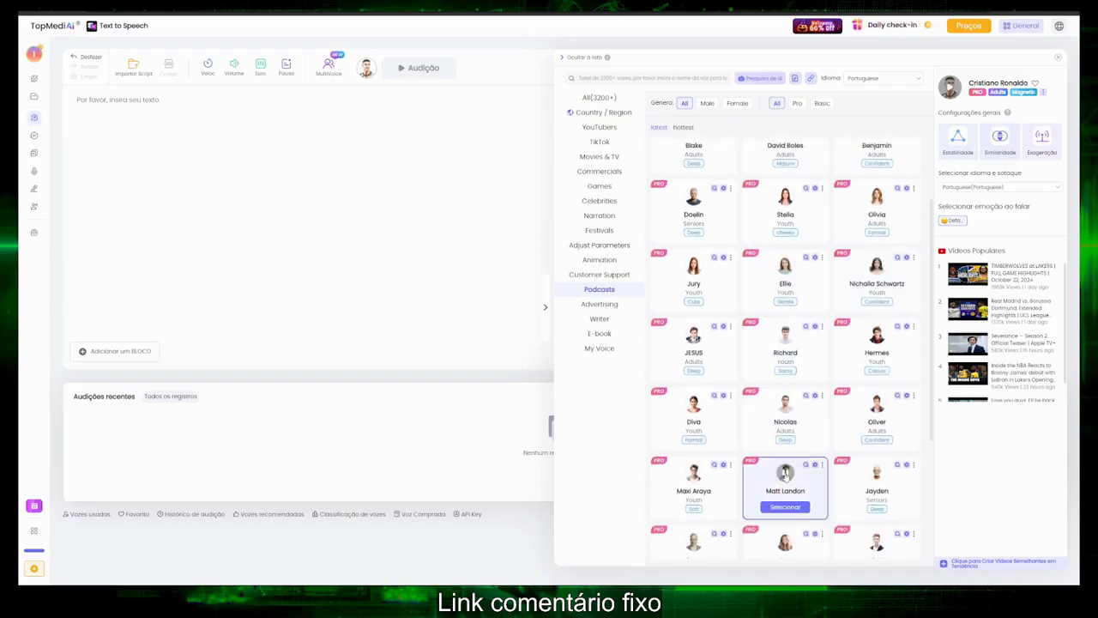
scroll(785, 473, down, 1)
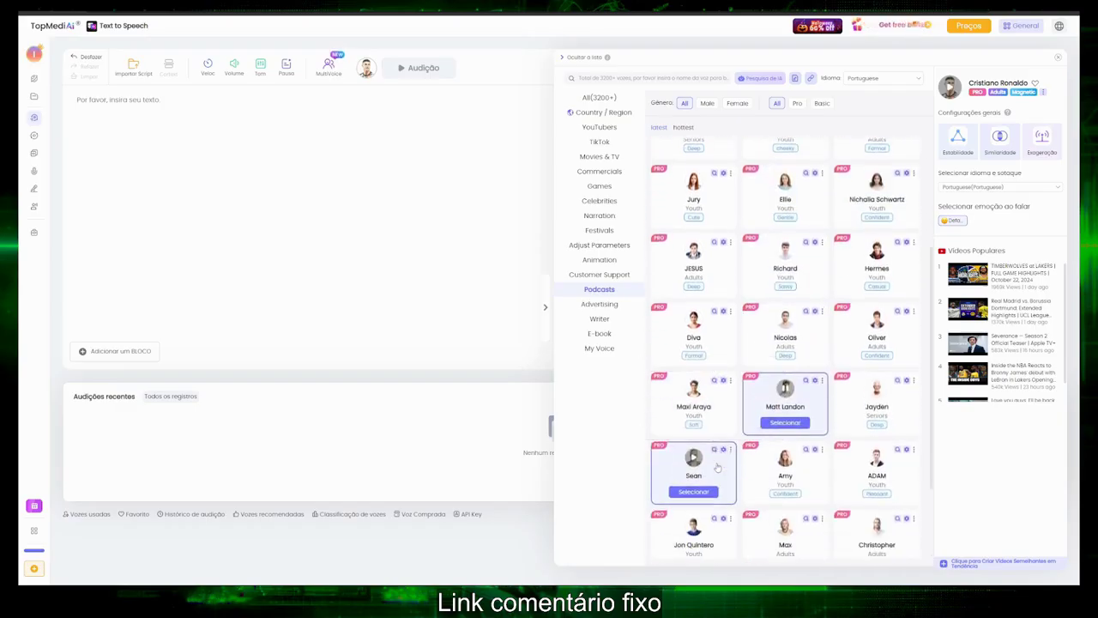
click(785, 459)
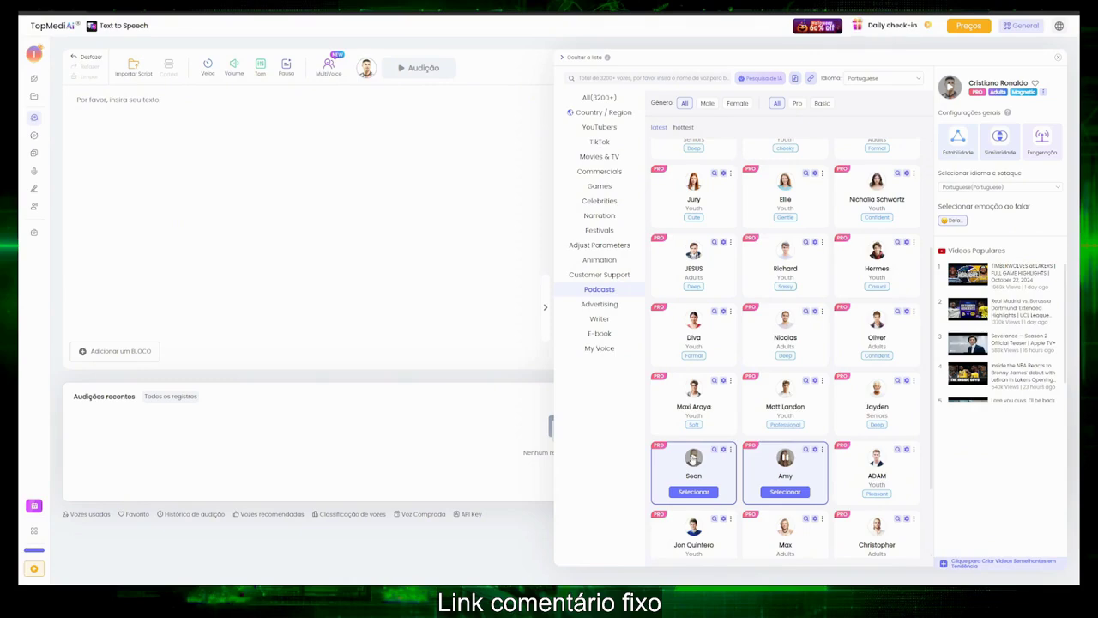
click(693, 457)
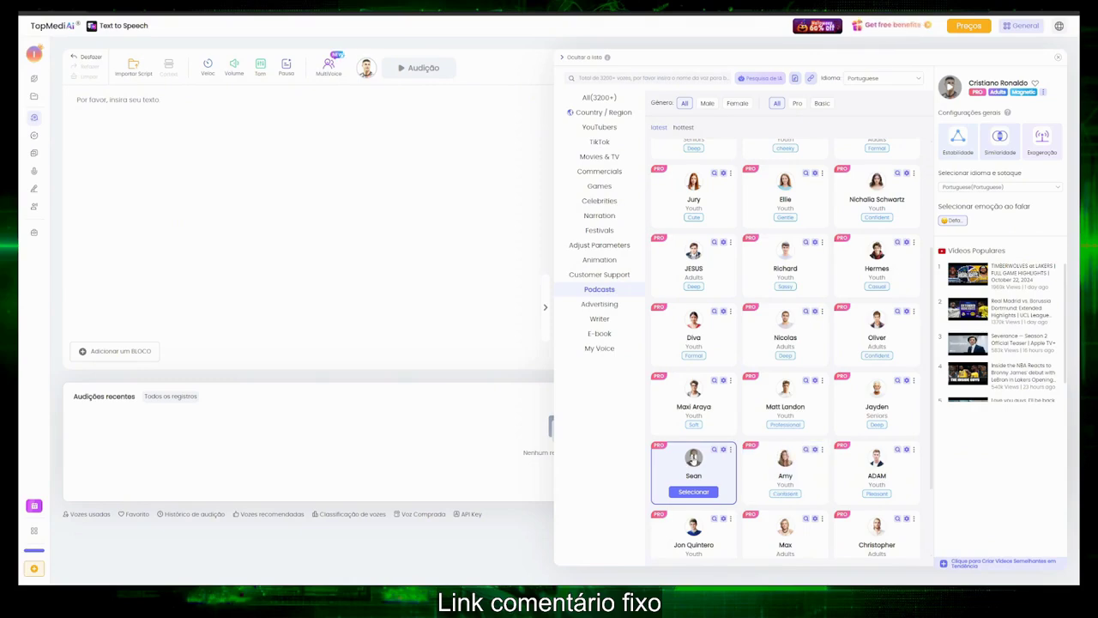
scroll(693, 458, down, 2)
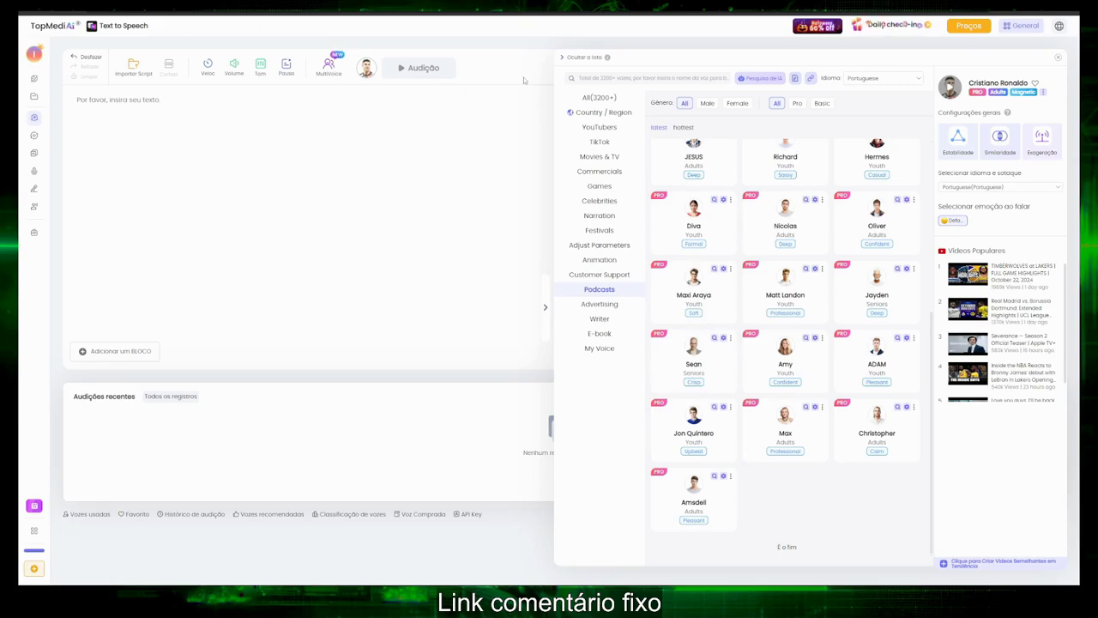
Step: Paste the 'Não desista do seu canal…' paragraph into the script and delete its quotation mark
click(378, 109)
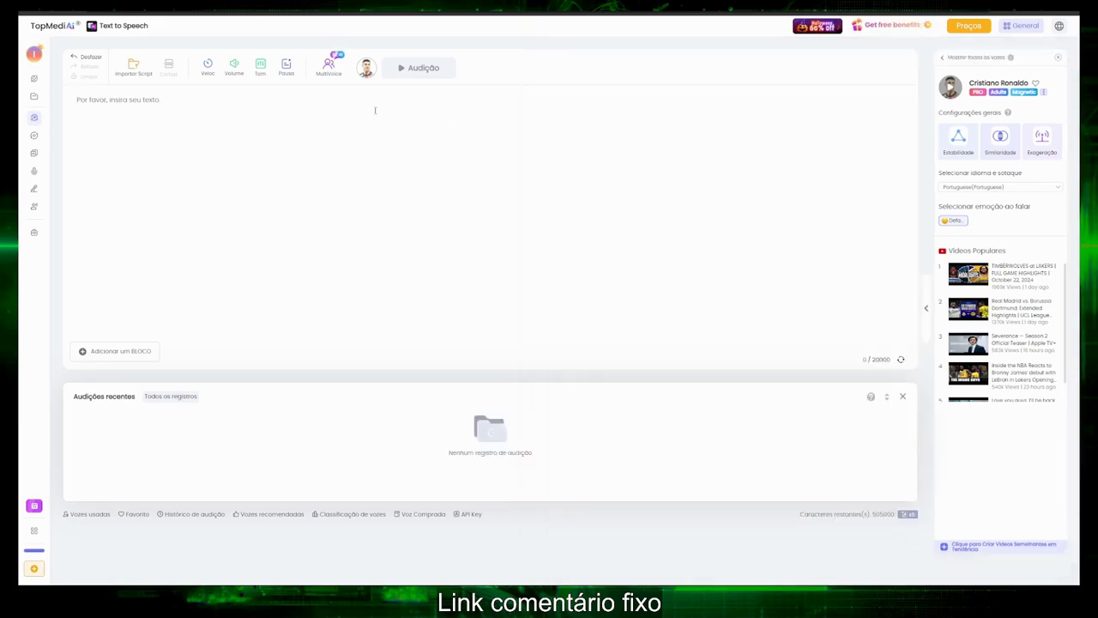
right_click(340, 108)
click(385, 165)
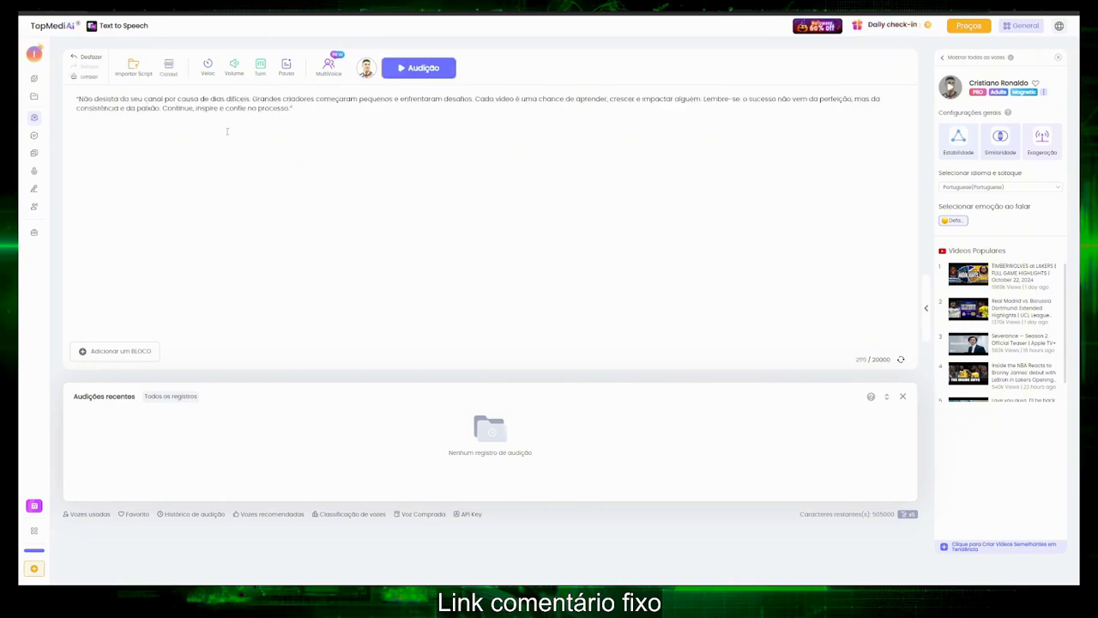
key(BackSpace)
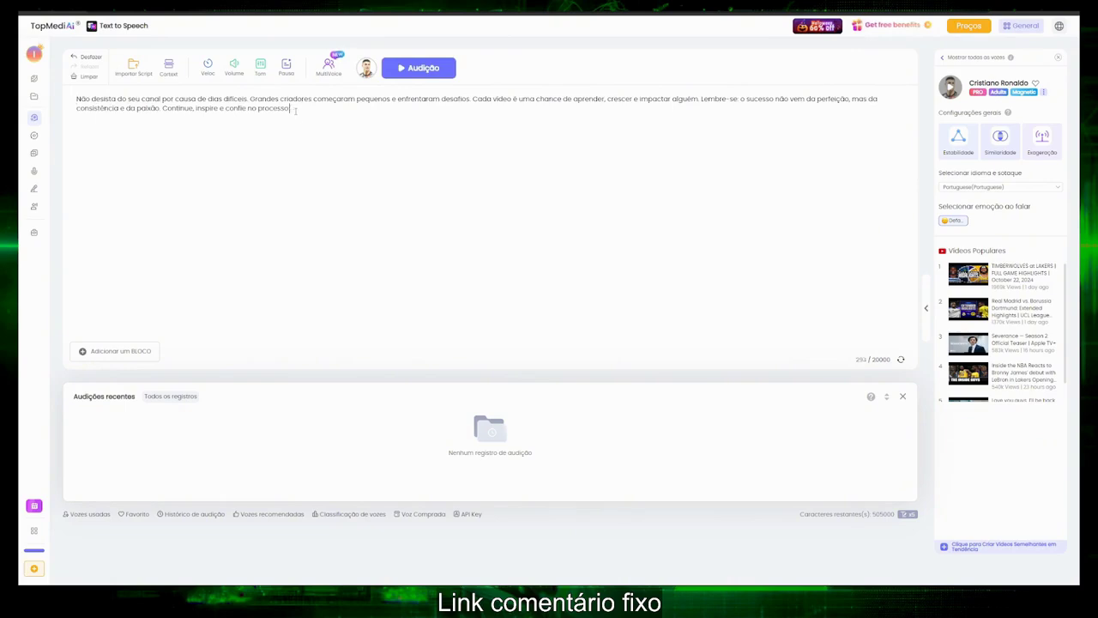